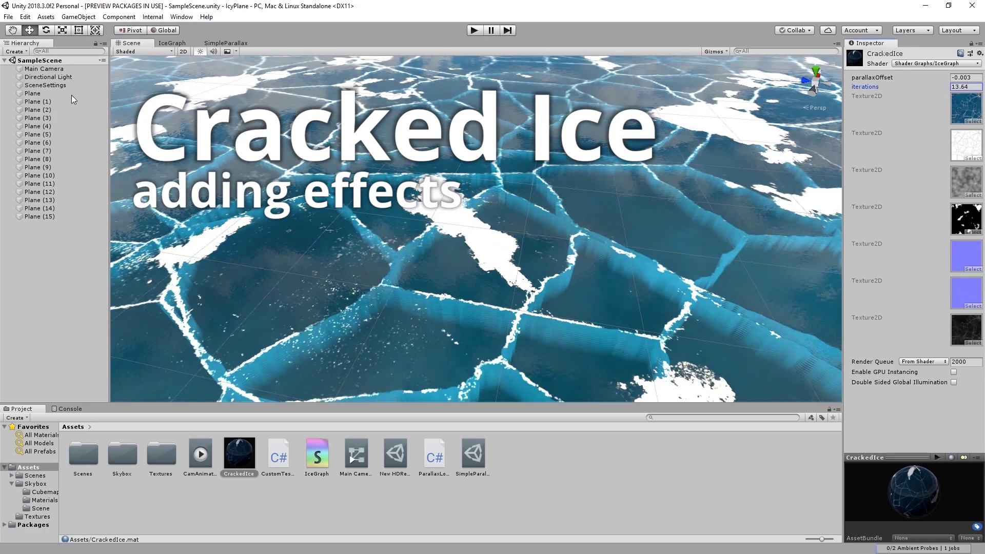
Try the CrackedIce material with 10 iterations and a parallaxOffset of -0.006, and raise the iterations to about 20.54.
{"action": "left_click_drag", "start_coordinate": [149, 115], "coordinate": [980, 87]}
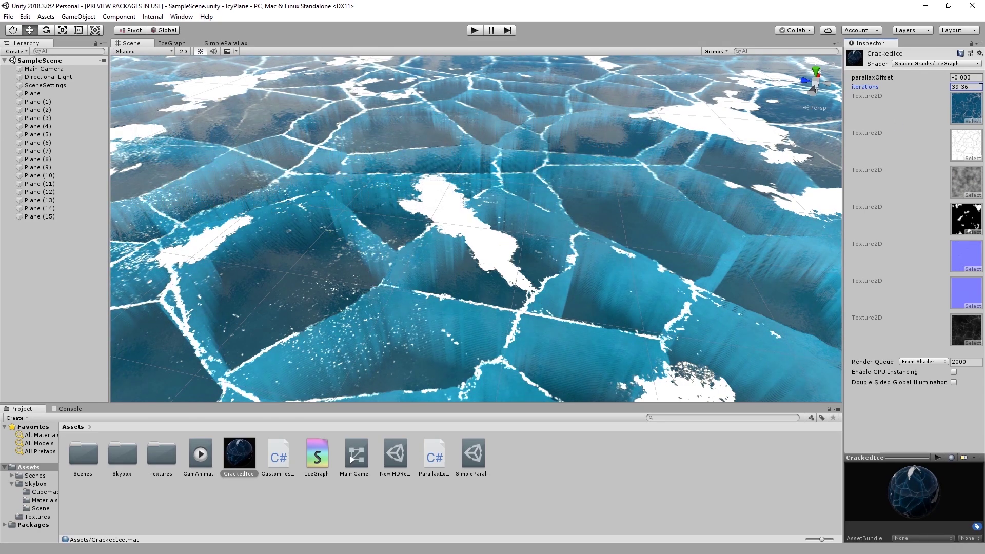
{"action": "type", "text": "10"}
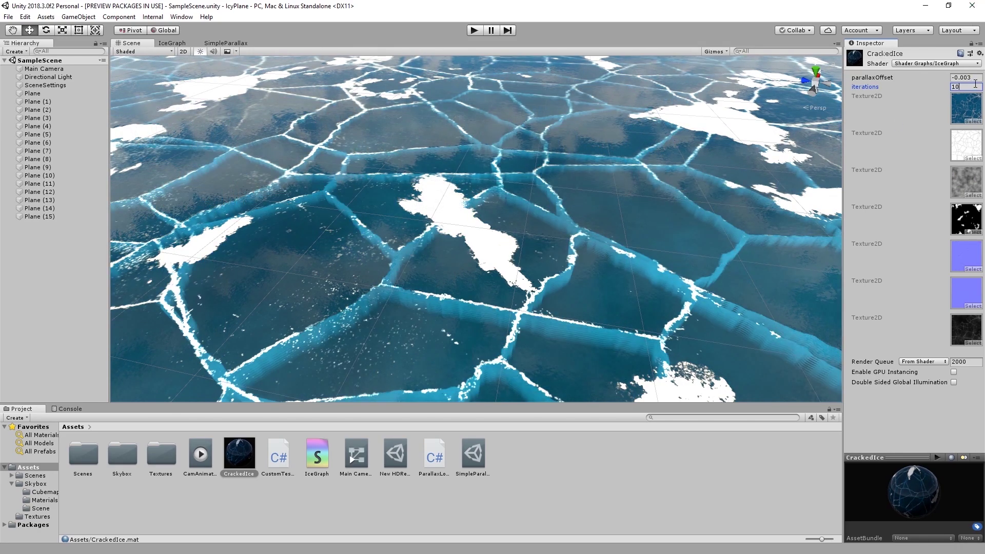
{"action": "key", "text": "BackSpace"}
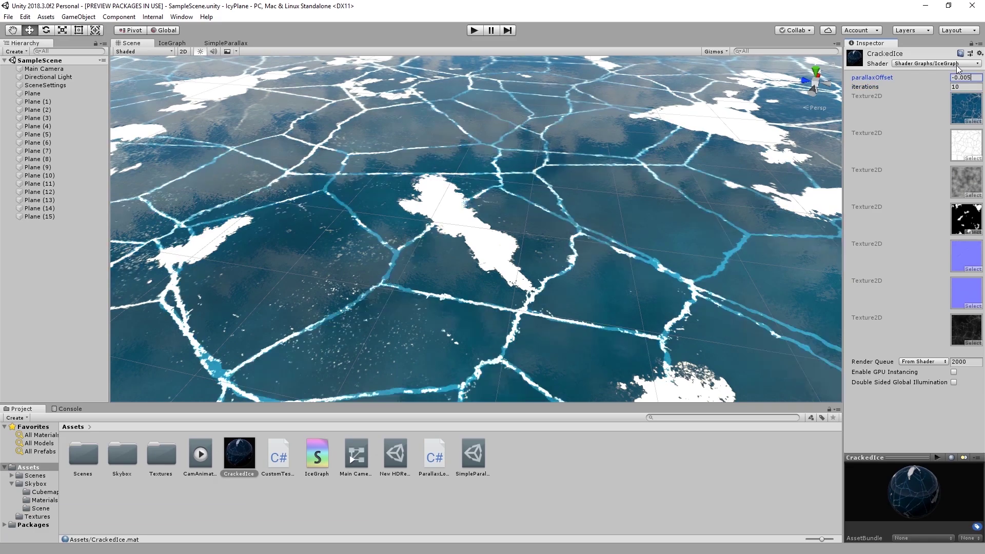
{"action": "type", "text": "6"}
{"action": "left_click_drag", "start_coordinate": [934, 92], "coordinate": [74, 93]}
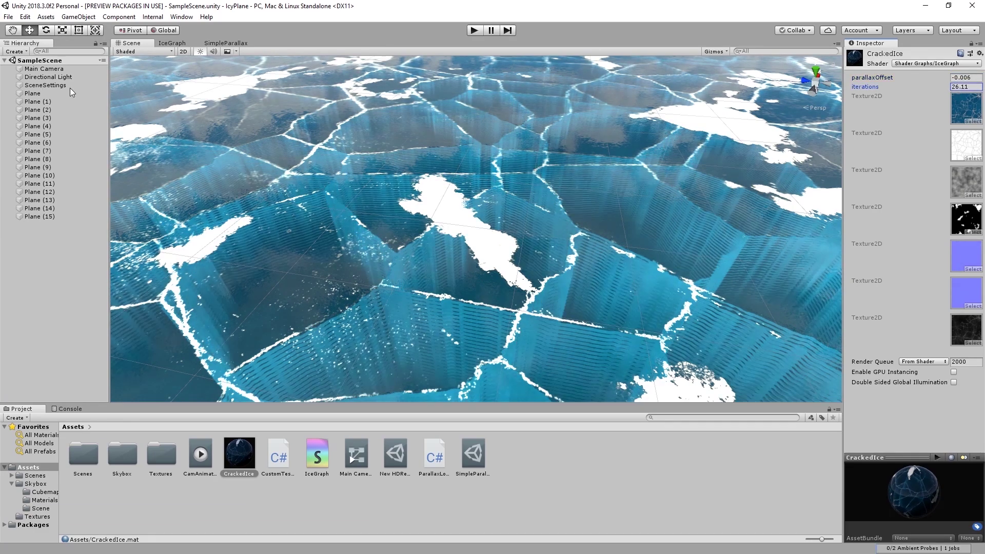
Set the CrackedIce material's parallaxOffset to -0.001, raise its iterations to about 39.61 and inspect the ice up close.
{"action": "left_click", "coordinate": [976, 78]}
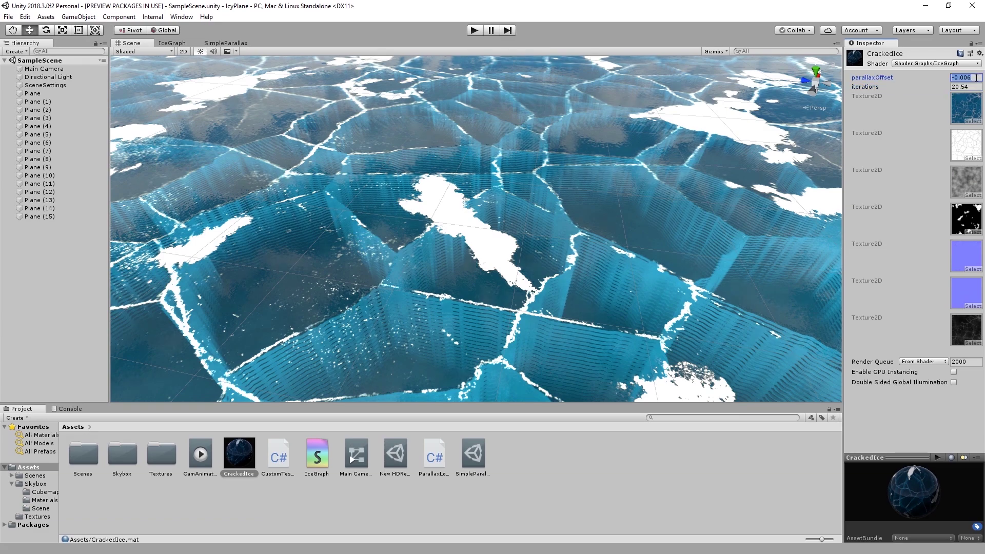
{"action": "key", "text": "BackSpace"}
{"action": "type", "text": "1"}
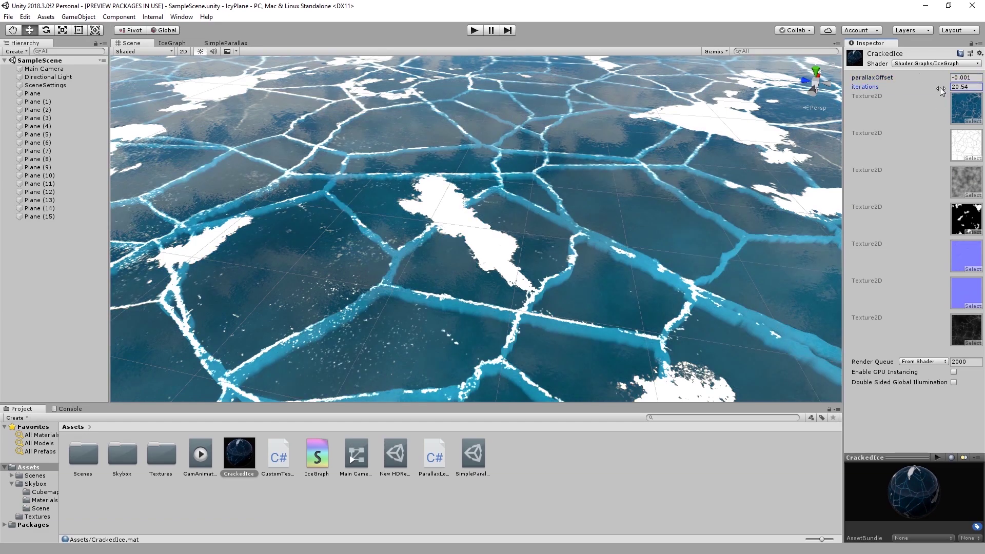
{"action": "left_click_drag", "start_coordinate": [941, 89], "coordinate": [1, 301]}
{"action": "right_click_drag", "start_coordinate": [687, 225], "coordinate": [582, 272]}
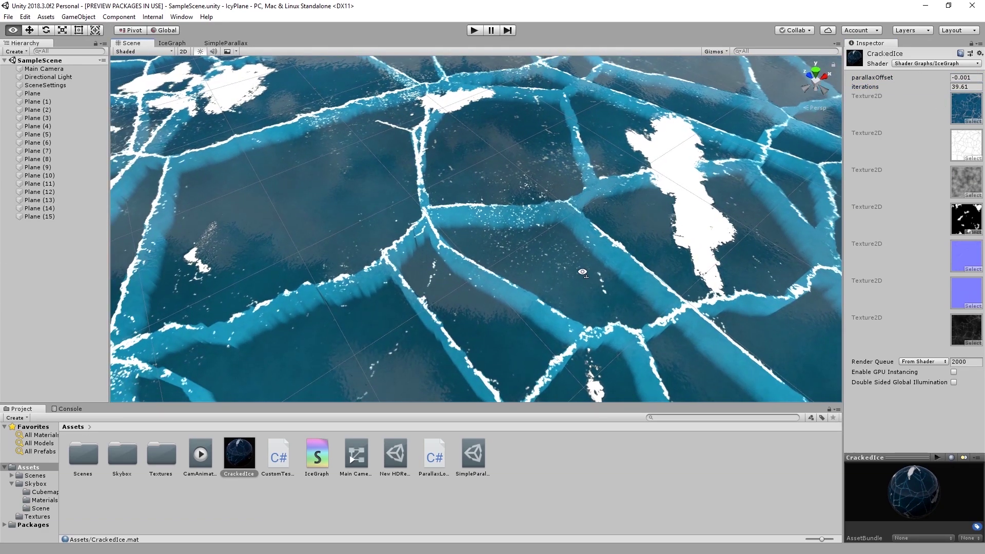
{"action": "left_click_drag", "start_coordinate": [582, 271], "coordinate": [588, 302], "text": "alt"}
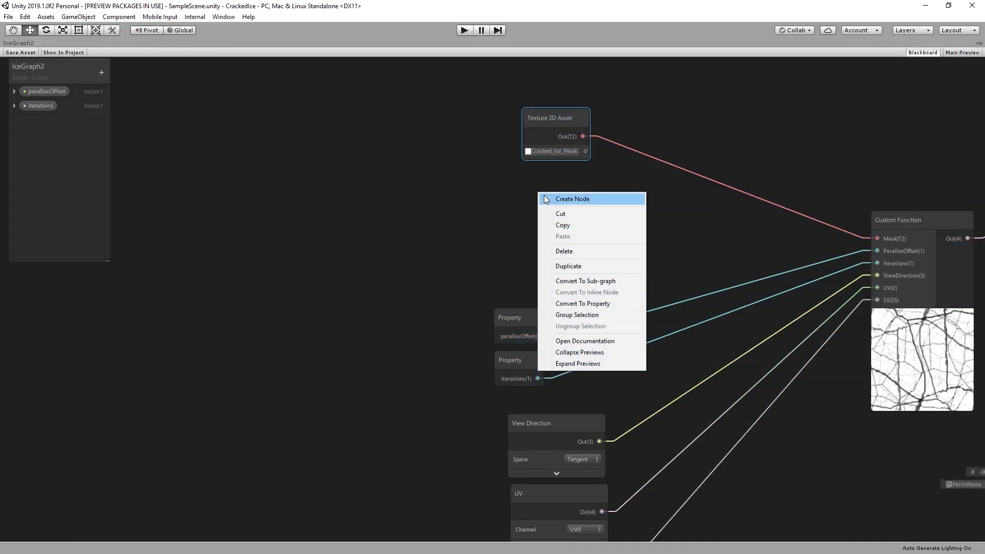
Add a Texture 2D Asset node using the PerlinNoise texture and place it directly below the Cracked_Ice_Mask node.
{"action": "left_click", "coordinate": [595, 199]}
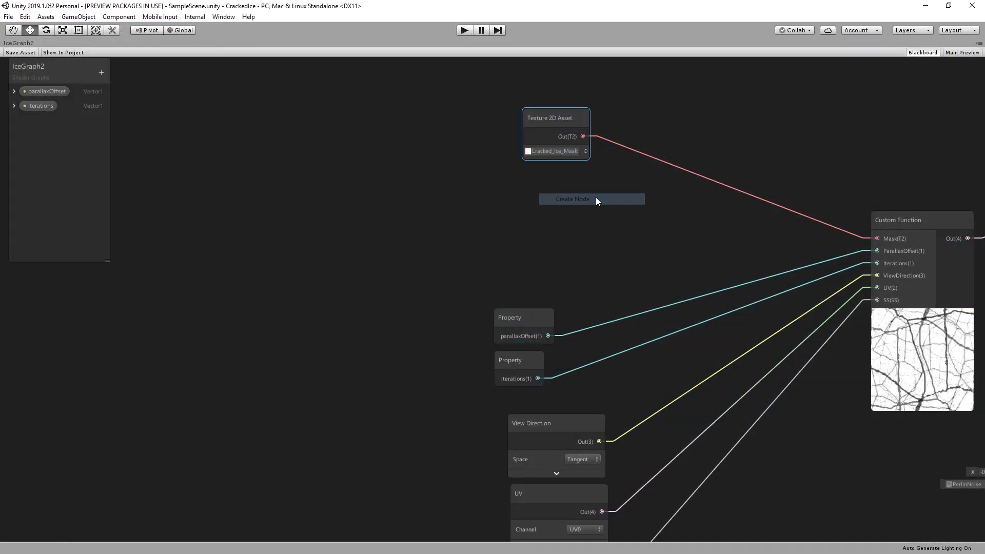
{"action": "type", "text": "Text"}
{"action": "key", "text": "Down"}
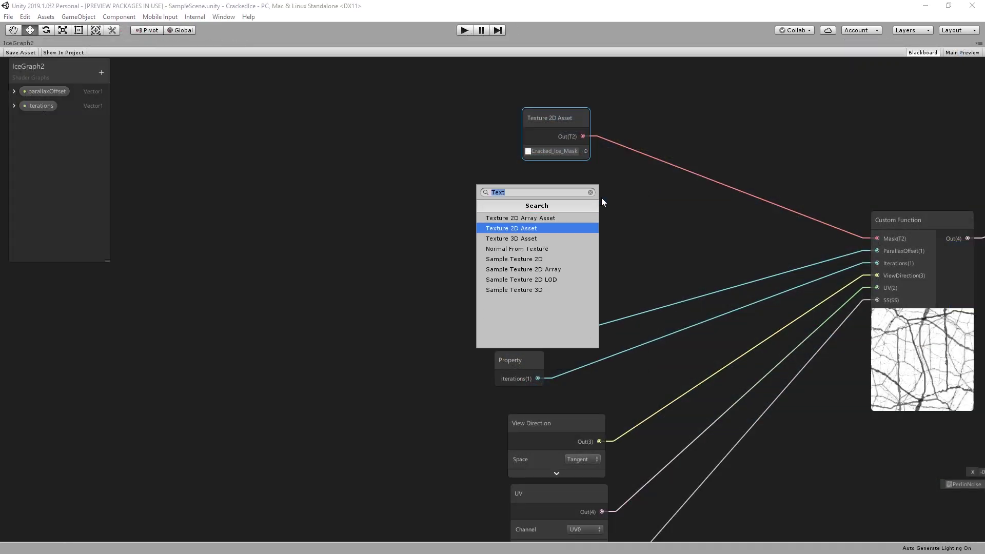
{"action": "key", "text": "Return"}
{"action": "left_click", "coordinate": [601, 247]}
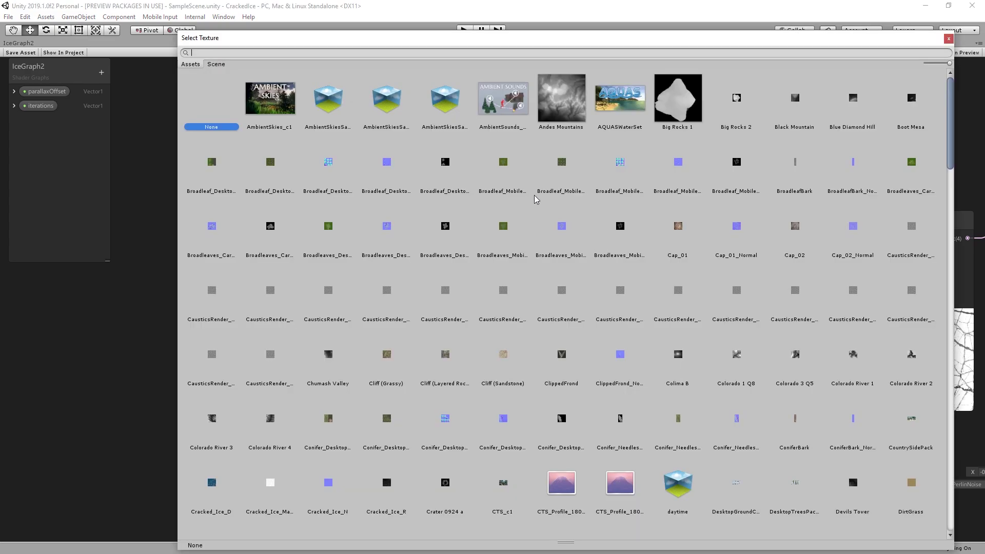
{"action": "type", "text": "perlin"}
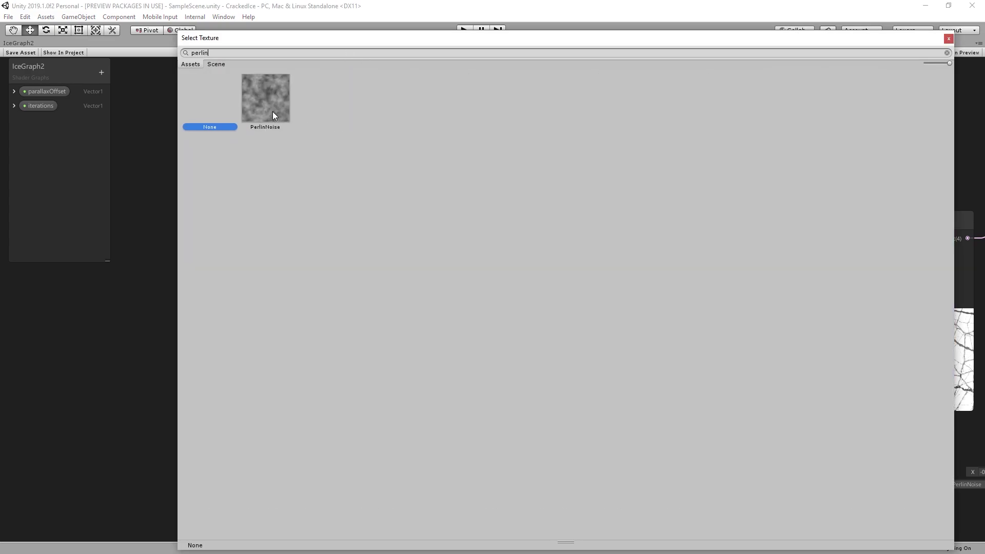
{"action": "double_click", "coordinate": [272, 112]}
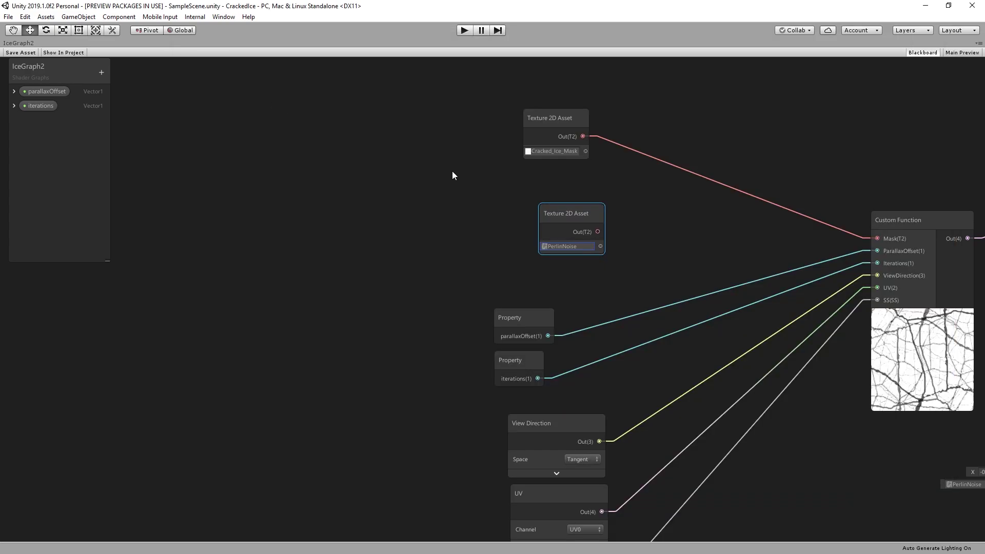
{"action": "left_click_drag", "start_coordinate": [579, 211], "coordinate": [562, 173]}
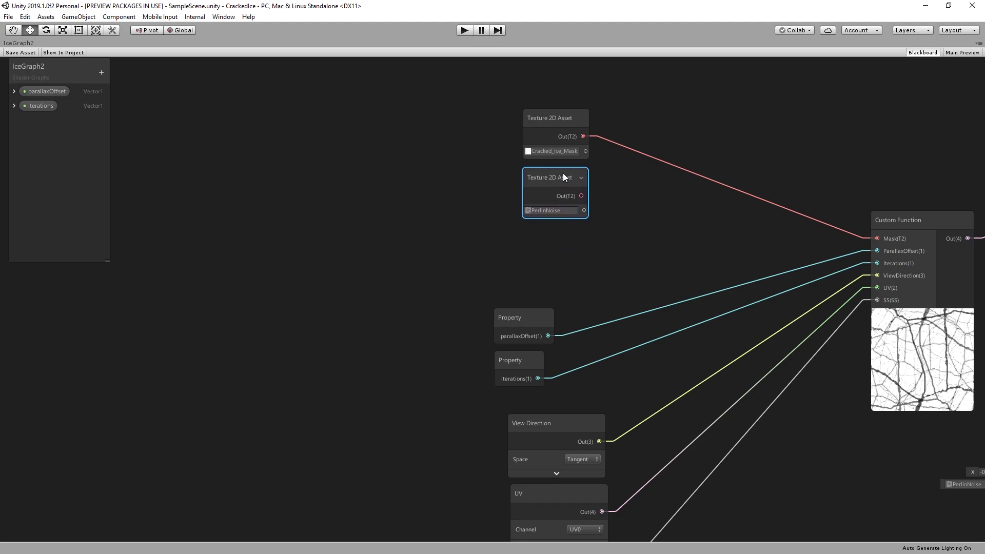
Add two Vector 1 nodes, stacked between the PerlinNoise texture node and the parallaxOffset property node.
{"action": "right_click", "coordinate": [525, 263]}
{"action": "left_click", "coordinate": [574, 270]}
{"action": "type", "text": "vect"}
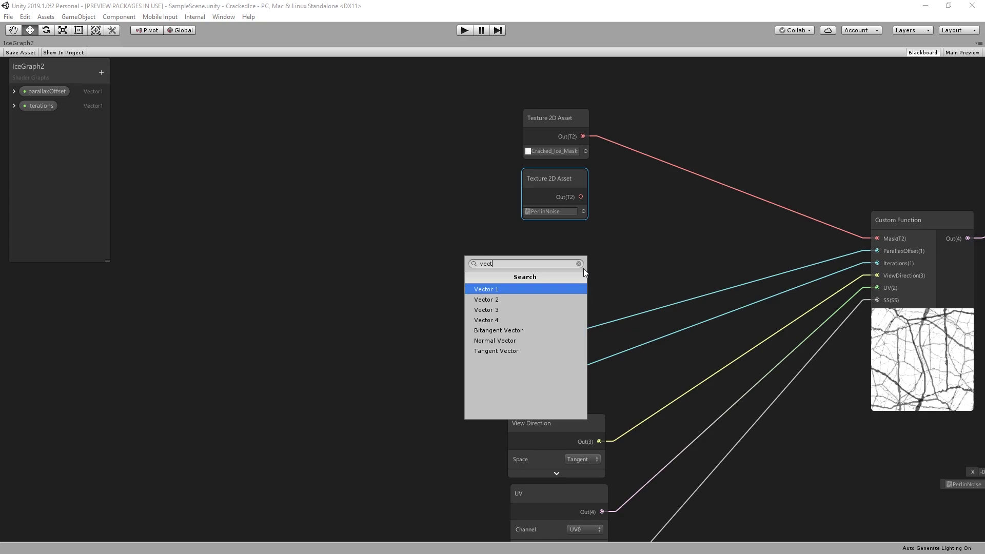
{"action": "key", "text": "Return"}
{"action": "mouse_move", "coordinate": [539, 282]}
{"action": "left_mouse_down"}
{"action": "mouse_move", "coordinate": [519, 235]}
{"action": "mouse_move", "coordinate": [525, 278]}
{"action": "left_mouse_up"}
{"action": "right_click", "coordinate": [522, 236]}
{"action": "left_click", "coordinate": [525, 239]}
{"action": "key", "text": "ctrl+d"}
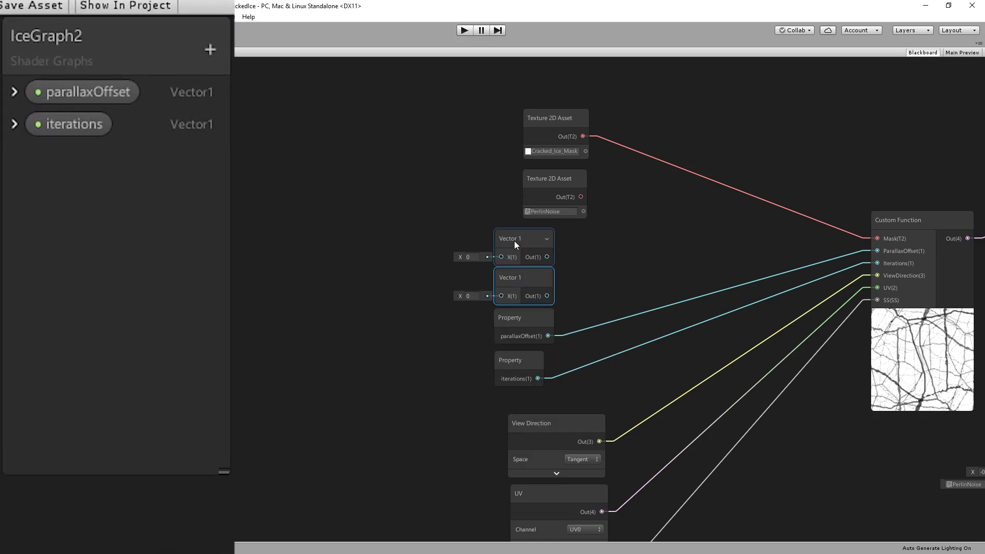
Convert the upper Vector 1 node to a property and rename it noiseScale.
{"action": "right_click", "coordinate": [516, 239]}
{"action": "left_click", "coordinate": [582, 338]}
{"action": "right_click", "coordinate": [84, 164]}
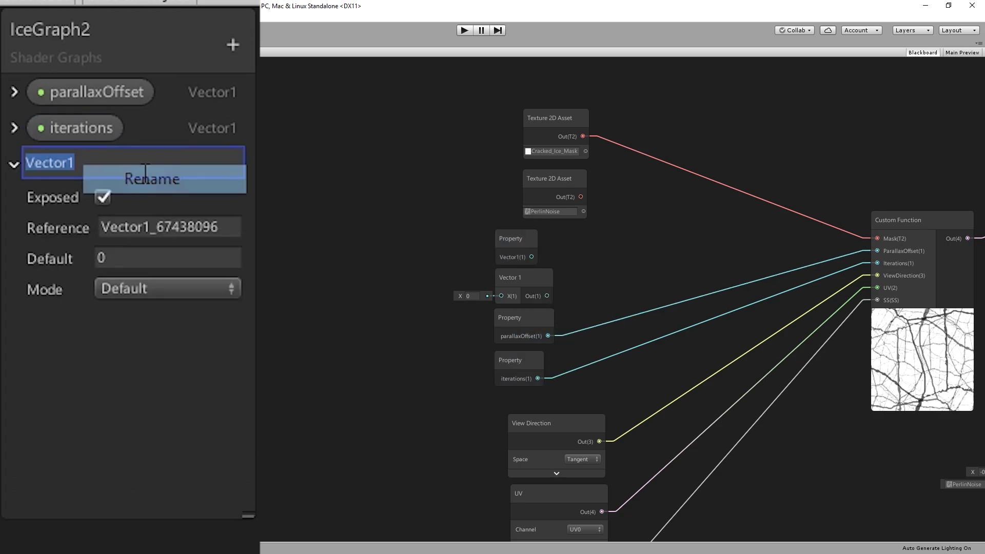
{"action": "left_click", "coordinate": [152, 174]}
{"action": "type", "text": "noiseSc"}
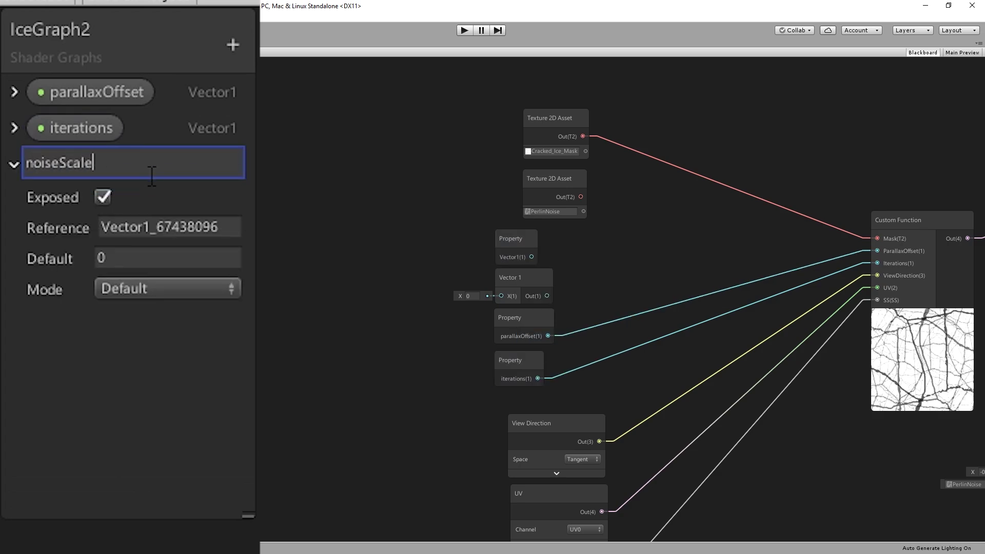
{"action": "type", "text": "ale"}
{"action": "left_click", "coordinate": [128, 257]}
{"action": "left_click", "coordinate": [14, 164]}
Convert the remaining Vector 1 node to a property named noiseDepth with a default value of 1.
{"action": "left_click", "coordinate": [524, 279]}
{"action": "right_click", "coordinate": [524, 280]}
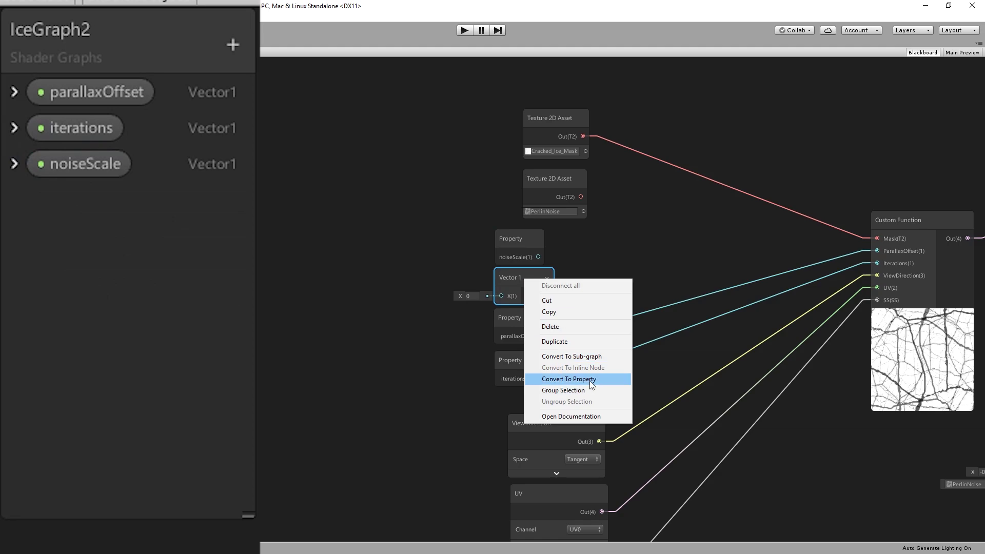
{"action": "left_click", "coordinate": [592, 384]}
{"action": "right_click", "coordinate": [70, 203]}
{"action": "left_click", "coordinate": [146, 216]}
{"action": "type", "text": "noiseDepth"}
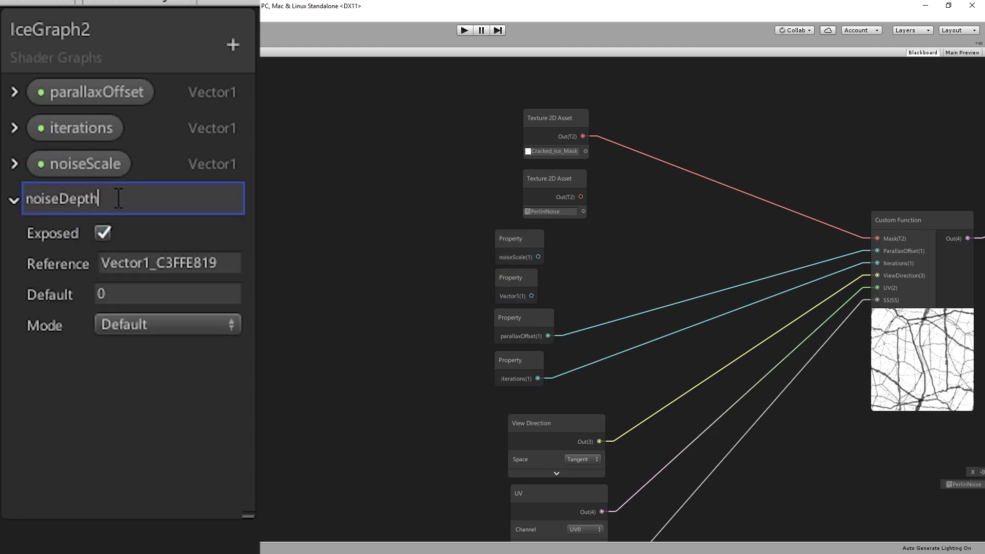
{"action": "key", "text": "Return"}
{"action": "left_click", "coordinate": [138, 293]}
{"action": "type", "text": "1"}
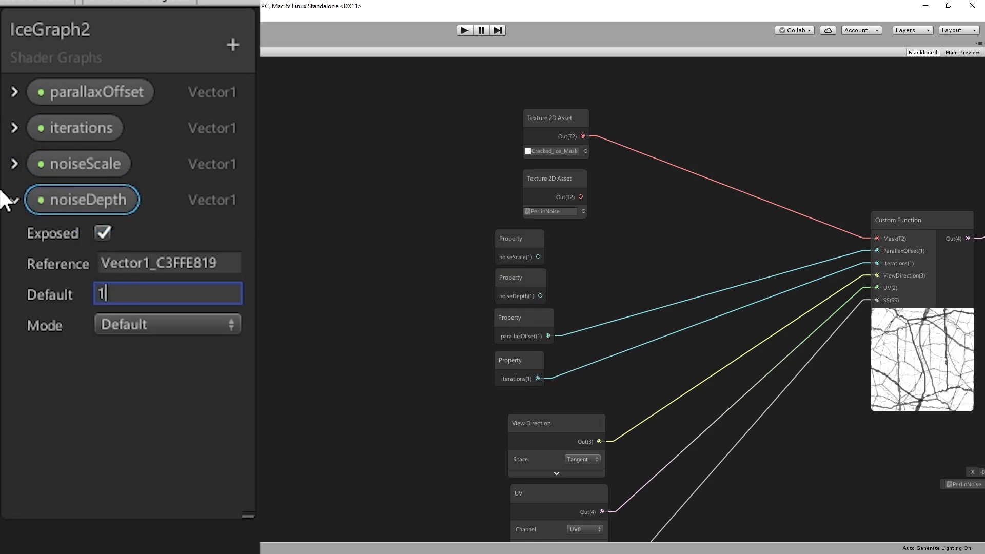
{"action": "key", "text": "Return"}
{"action": "left_click", "coordinate": [14, 200]}
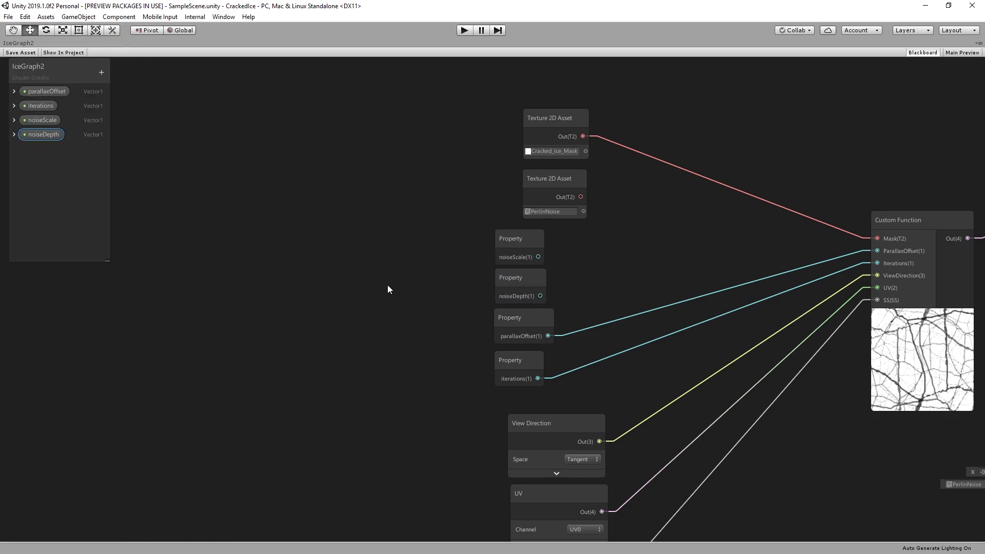
In the Custom Function node's body, change the offset line in the loop to "totaloffset -= ParallaxOffset * 0.01;".
{"action": "middle_click_drag", "start_coordinate": [703, 297], "coordinate": [386, 275]}
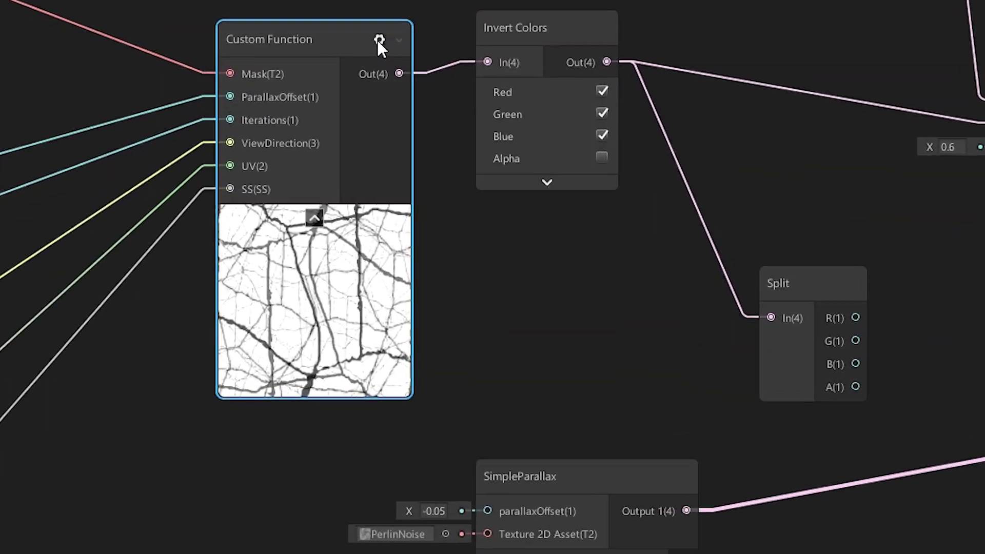
{"action": "left_click", "coordinate": [564, 175]}
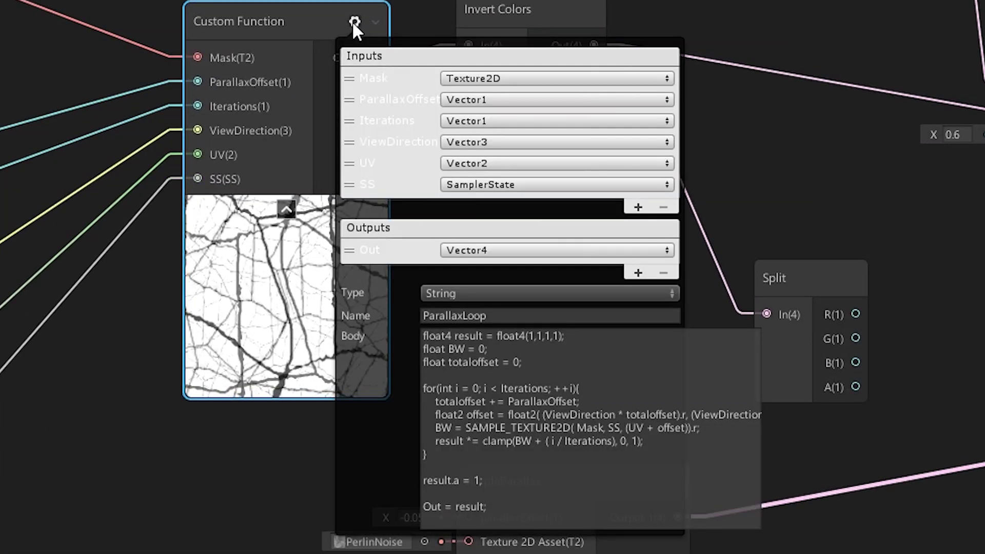
{"action": "left_click", "coordinate": [588, 403]}
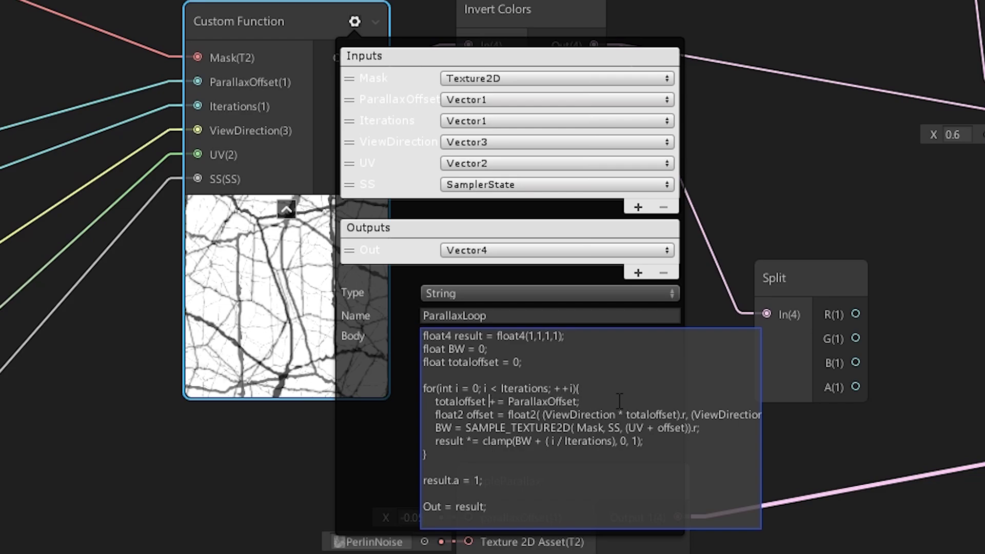
{"action": "key", "text": "BackSpace"}
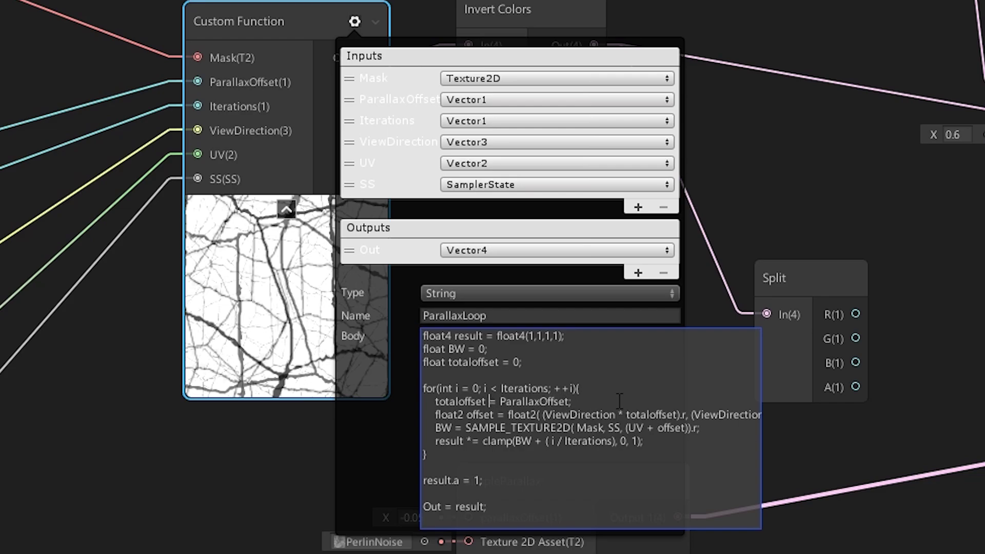
{"action": "type", "text": "+"}
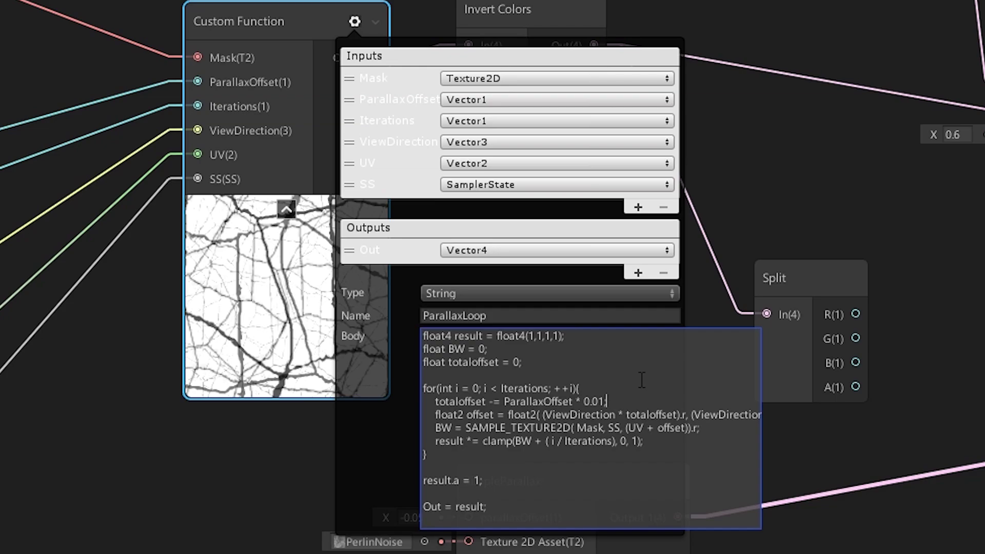
Add a Texture2D input named Noise to the Custom Function node and move it directly below Mask.
{"action": "left_click", "coordinate": [638, 207]}
{"action": "left_click", "coordinate": [479, 203]}
{"action": "left_click", "coordinate": [513, 319]}
{"action": "left_click", "coordinate": [381, 206]}
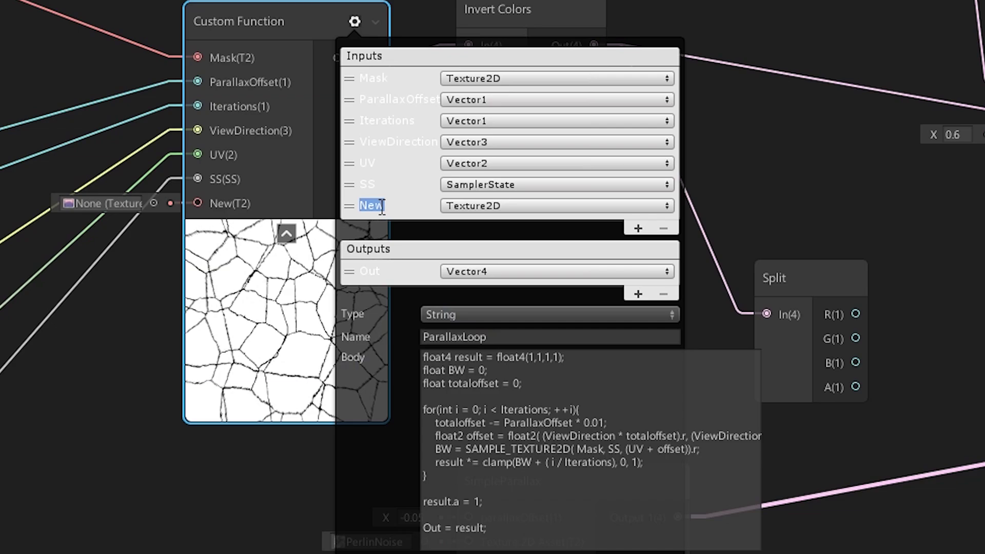
{"action": "type", "text": "Noise"}
{"action": "key", "text": "Return"}
{"action": "left_click_drag", "start_coordinate": [349, 205], "coordinate": [340, 100]}
Add two Vector1 inputs named NoiseScale and NoiseDepth at the end of the Custom Function node's inputs.
{"action": "left_click", "coordinate": [639, 229]}
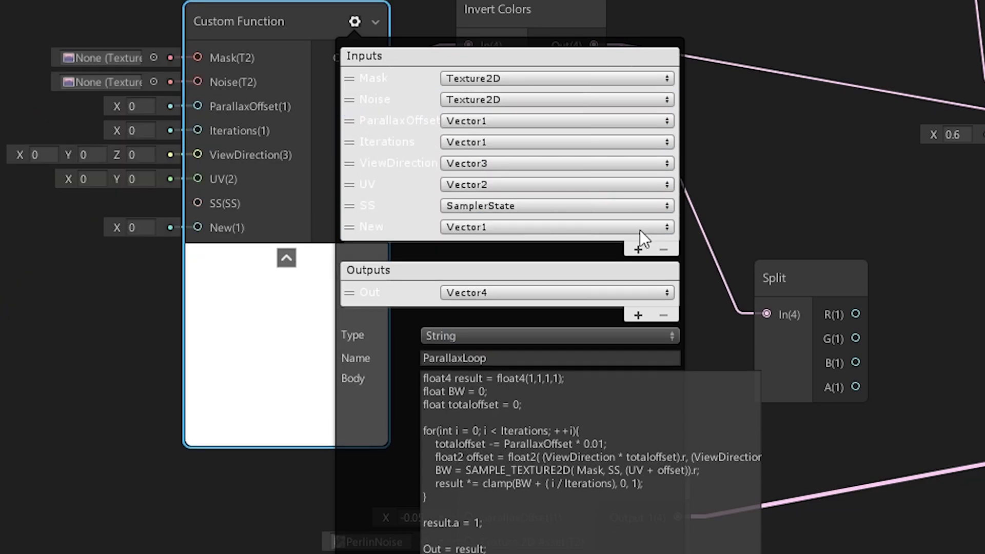
{"action": "left_click", "coordinate": [389, 226]}
{"action": "left_click", "coordinate": [638, 250]}
{"action": "left_click", "coordinate": [389, 249]}
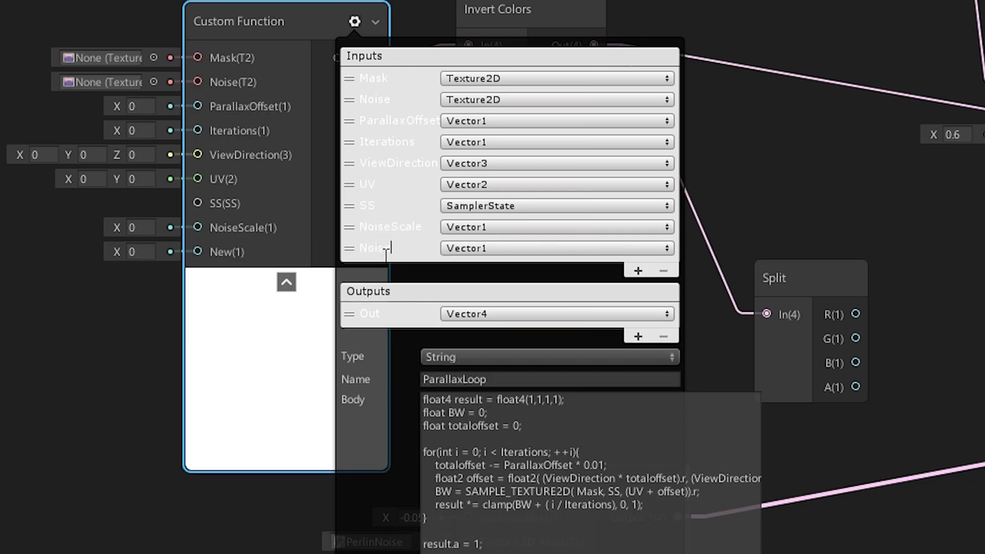
Declare "float parallaxNoise = 0;" below the result declaration in the Custom Function body.
{"action": "left_click", "coordinate": [595, 406]}
{"action": "key", "text": "Return"}
{"action": "type", "text": "float parallaxNoise = 0;"}
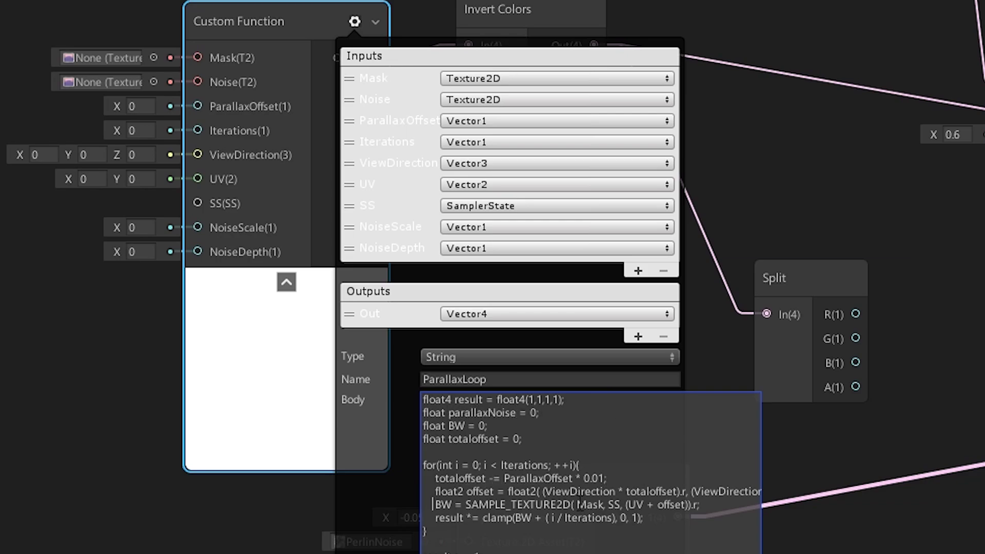
Above the BW sampling line, add "parallaxNoise = SAMPLE_TEXTURE2D( Noise, SS, (UV + offset)*NoiseScale).r;" to the loop.
{"action": "key", "text": "Return"}
{"action": "type", "text": "pa"}
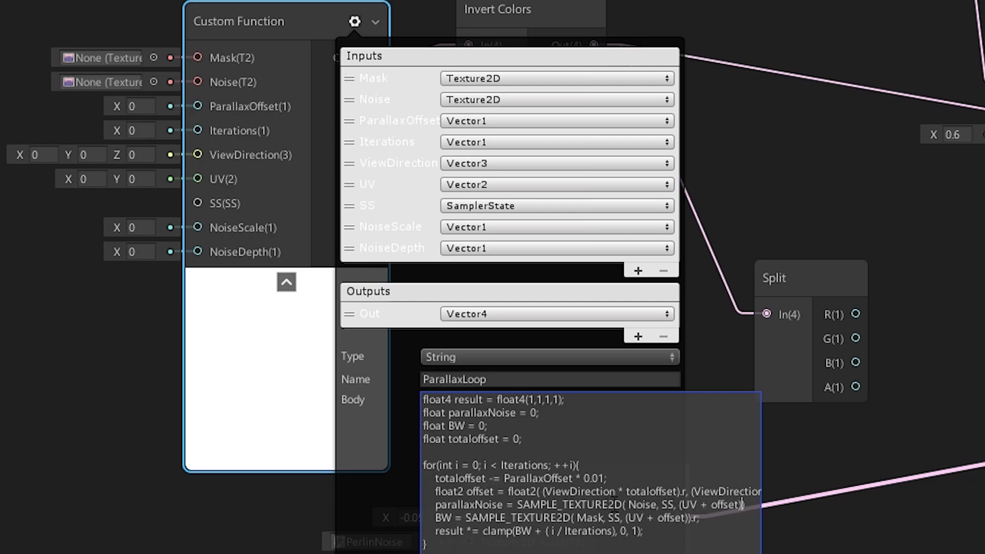
{"action": "type", "text": "NoiseScale).r;"}
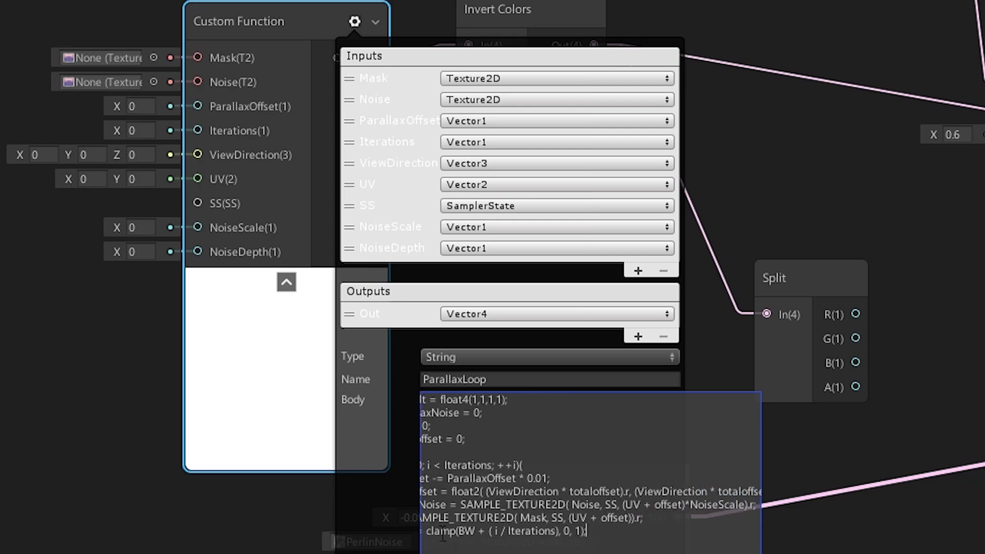
Insert "BW += parallaxNoise * NoiseDepth;" between the BW sampling line and the result line in the loop.
{"action": "left_click_drag", "start_coordinate": [442, 536], "coordinate": [394, 535]}
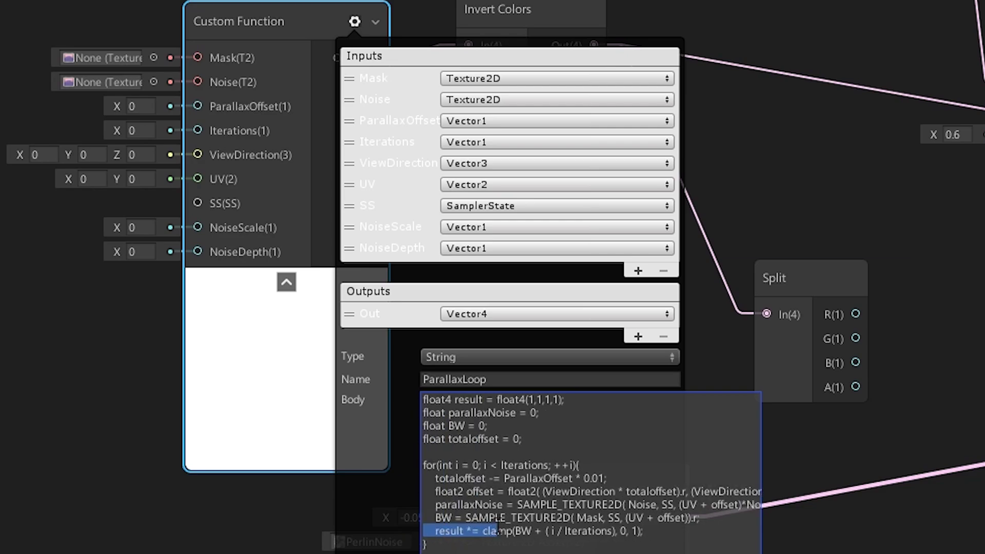
{"action": "left_click", "coordinate": [498, 528]}
{"action": "key", "text": "Return"}
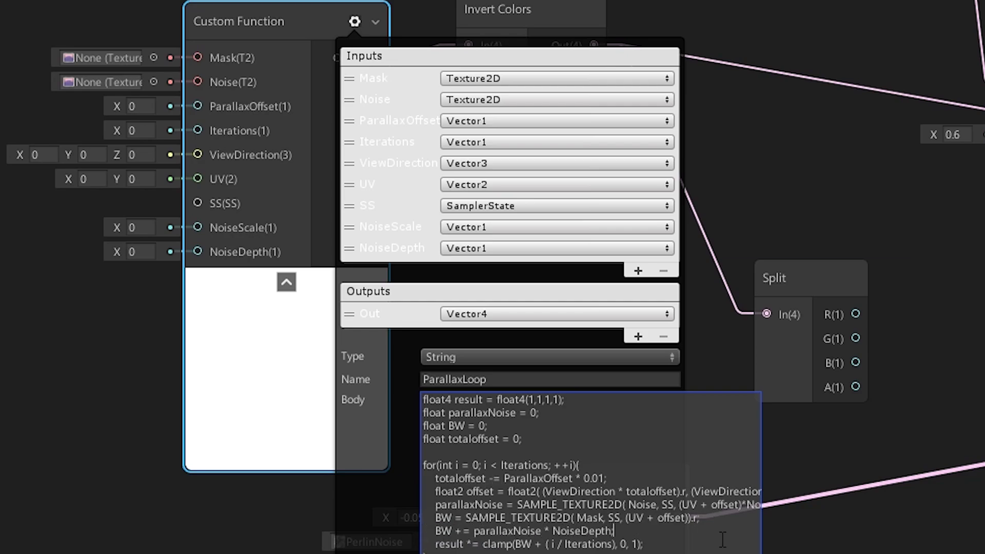
Try to connect the mask and noise textures, parallaxOffset and iterations to the Custom Function node's matching inputs.
{"action": "left_click", "coordinate": [354, 22]}
{"action": "middle_click_drag", "start_coordinate": [461, 371], "coordinate": [562, 397]}
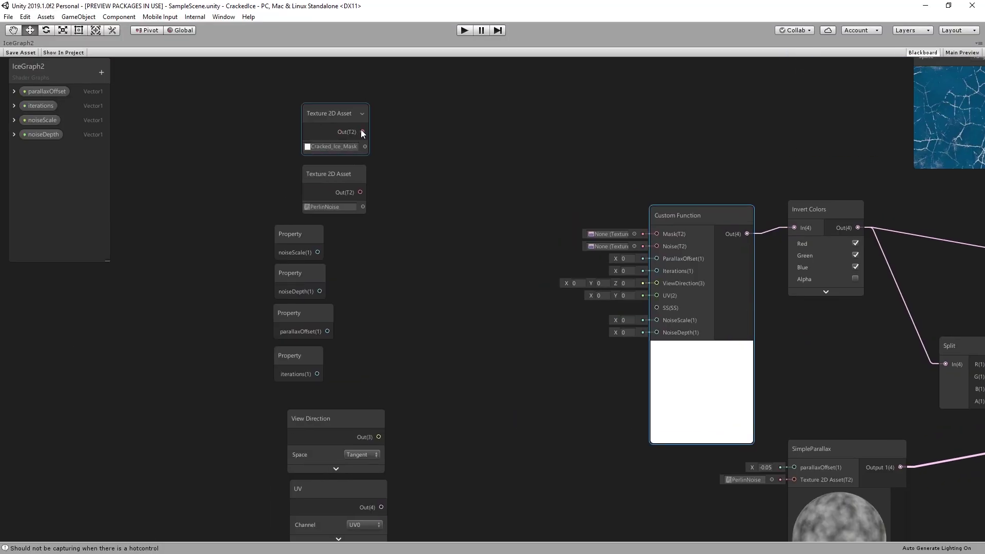
{"action": "left_click_drag", "start_coordinate": [362, 132], "coordinate": [657, 234]}
{"action": "left_click_drag", "start_coordinate": [360, 193], "coordinate": [657, 246]}
{"action": "left_click_drag", "start_coordinate": [327, 332], "coordinate": [657, 258]}
{"action": "left_click_drag", "start_coordinate": [317, 374], "coordinate": [659, 270]}
{"action": "left_click_drag", "start_coordinate": [343, 239], "coordinate": [303, 294]}
Reorder the Custom Function node's inputs so NoiseScale and NoiseDepth sit directly below Noise.
{"action": "left_click", "coordinate": [737, 216]}
{"action": "left_click_drag", "start_coordinate": [734, 323], "coordinate": [733, 279]}
{"action": "left_click", "coordinate": [736, 216]}
Connect the Cracked_Ice_Mask and PerlinNoise textures and the noiseScale, noiseDepth, parallaxOffset and iterations properties to the Custom Function's matching inputs.
{"action": "left_click_drag", "start_coordinate": [363, 131], "coordinate": [657, 234]}
{"action": "left_click_drag", "start_coordinate": [360, 193], "coordinate": [657, 246]}
{"action": "left_click_drag", "start_coordinate": [318, 252], "coordinate": [656, 259]}
{"action": "left_click_drag", "start_coordinate": [320, 292], "coordinate": [656, 271]}
{"action": "left_click_drag", "start_coordinate": [327, 331], "coordinate": [656, 283]}
{"action": "left_click_drag", "start_coordinate": [317, 374], "coordinate": [657, 295]}
Connect the View Direction, UV and sampler state nodes to the Custom Function's ViewDirection, UV and SS inputs.
{"action": "left_click_drag", "start_coordinate": [379, 437], "coordinate": [659, 309]}
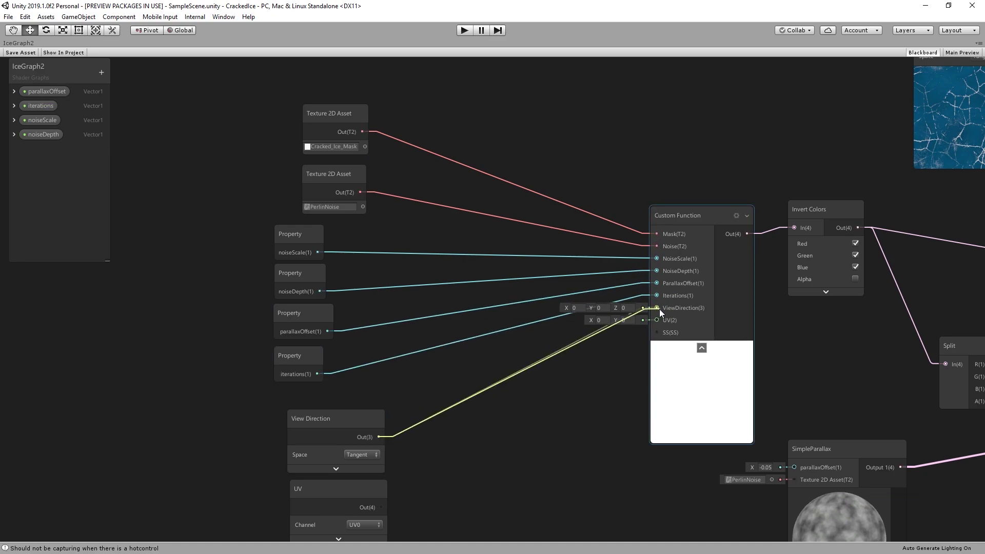
{"action": "middle_click_drag", "start_coordinate": [441, 492], "coordinate": [450, 359]}
{"action": "left_click_drag", "start_coordinate": [391, 374], "coordinate": [667, 187]}
{"action": "left_click_drag", "start_coordinate": [392, 446], "coordinate": [667, 199]}
{"action": "scroll", "coordinate": [577, 352], "scroll_direction": "down", "scroll_amount": 3}
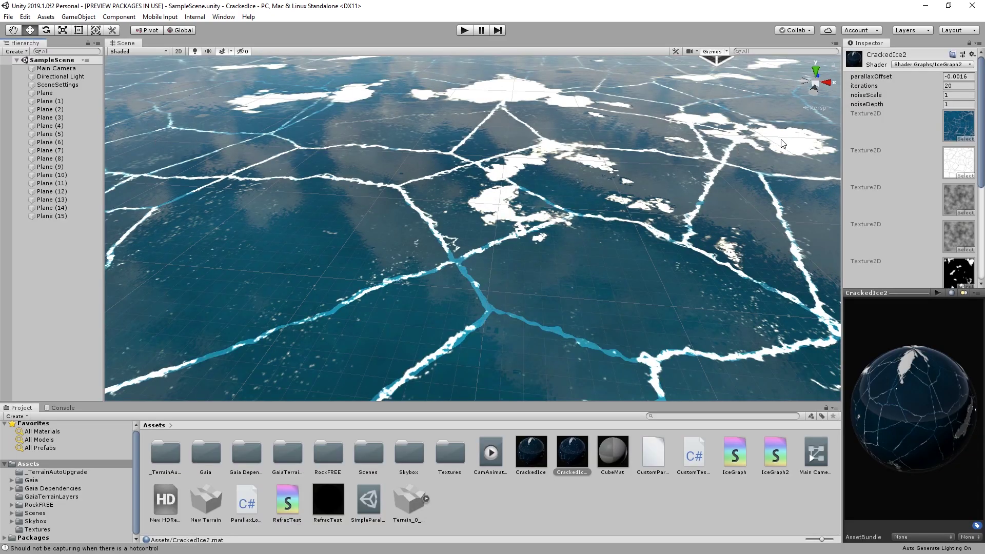
Set the CrackedIce2 material's parallaxOffset to 0.2 and its iterations to 16.
{"action": "left_click", "coordinate": [963, 78]}
{"action": "type", "text": "16"}
{"action": "key", "text": "BackSpace"}
{"action": "key", "text": "BackSpace"}
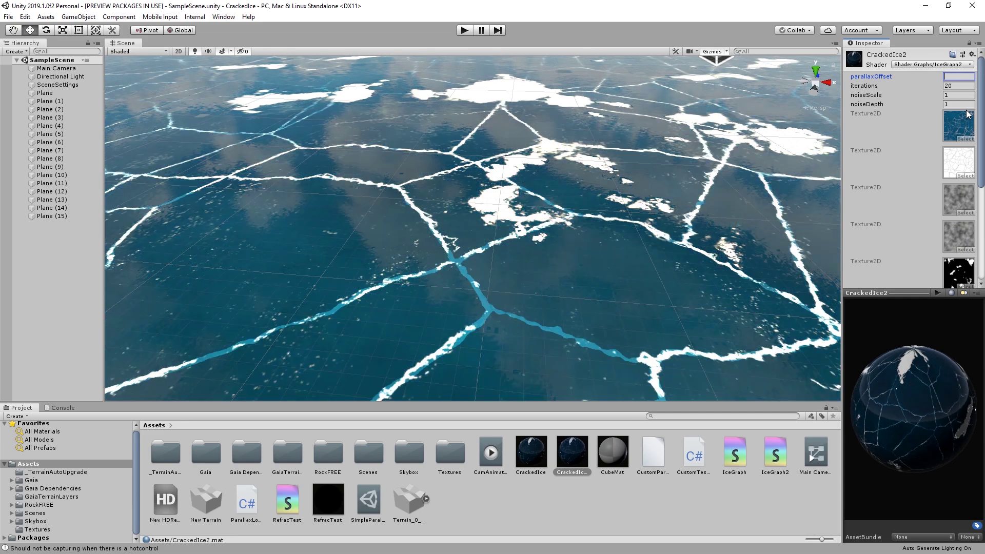
{"action": "type", "text": "0.2"}
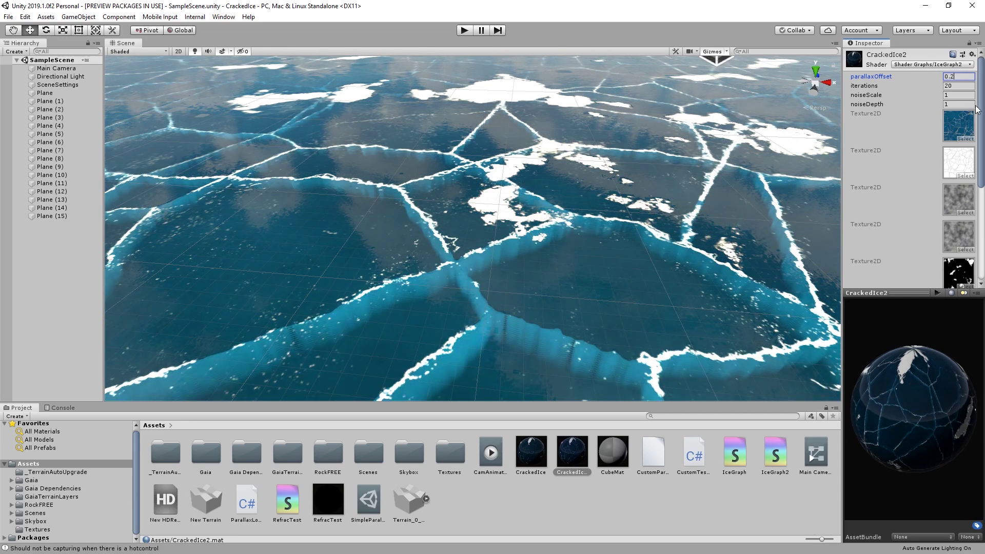
{"action": "left_click", "coordinate": [948, 86]}
{"action": "type", "text": "16"}
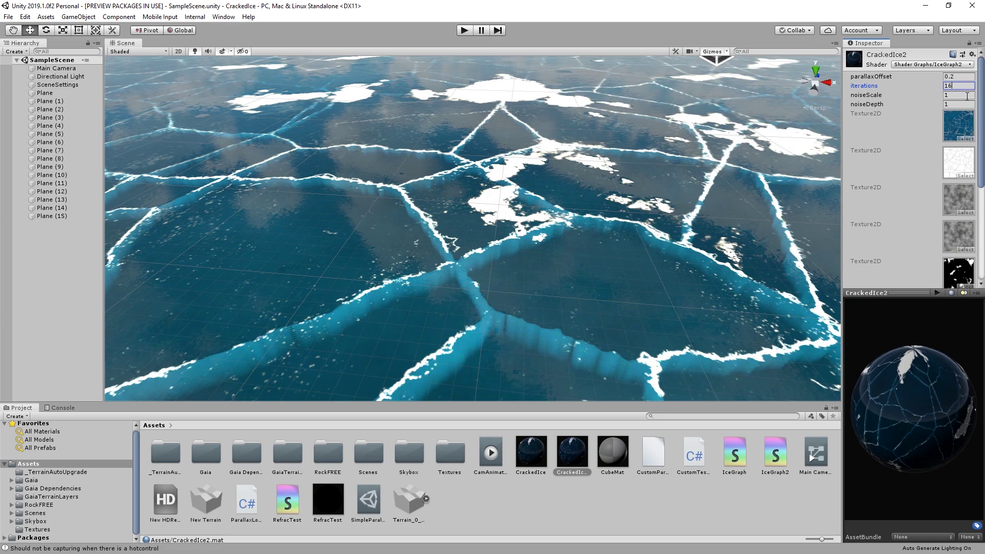
Set the CrackedIce2 material's noiseScale to 16 and adjust its noiseDepth.
{"action": "left_click", "coordinate": [949, 94]}
{"action": "type", "text": "16"}
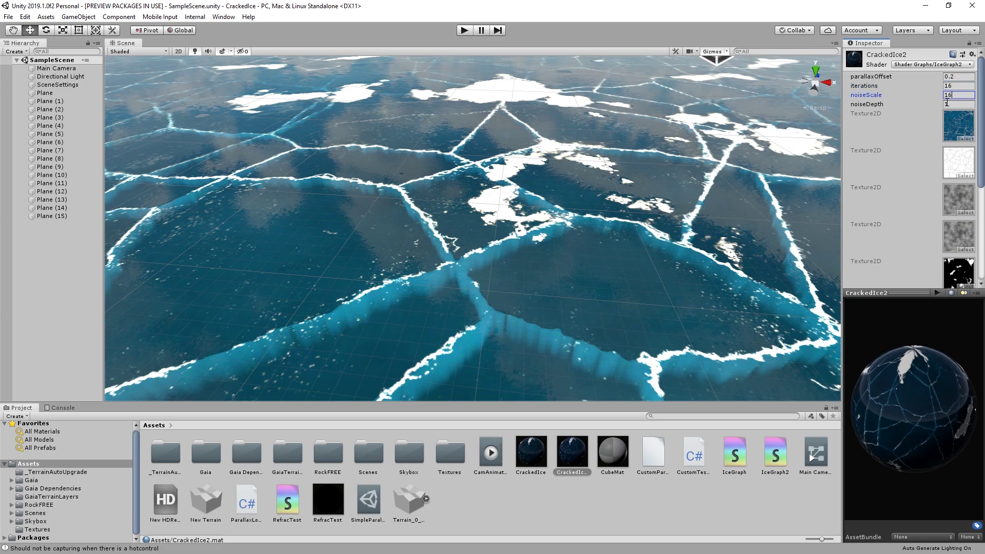
{"action": "left_click_drag", "start_coordinate": [936, 109], "coordinate": [968, 109]}
{"action": "key", "text": "ctrl+p"}
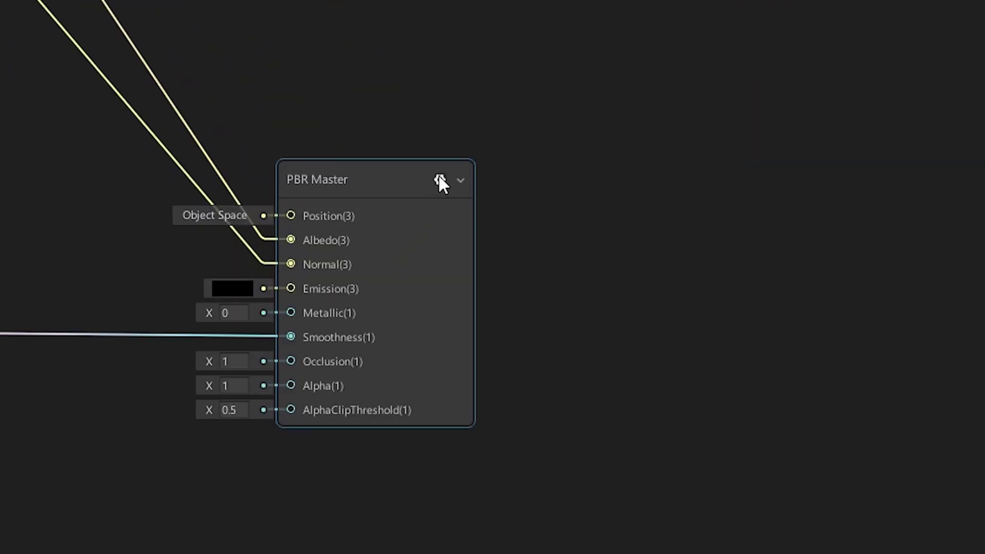
Change the PBR Master node's surface type to Transparent.
{"action": "left_click", "coordinate": [440, 180]}
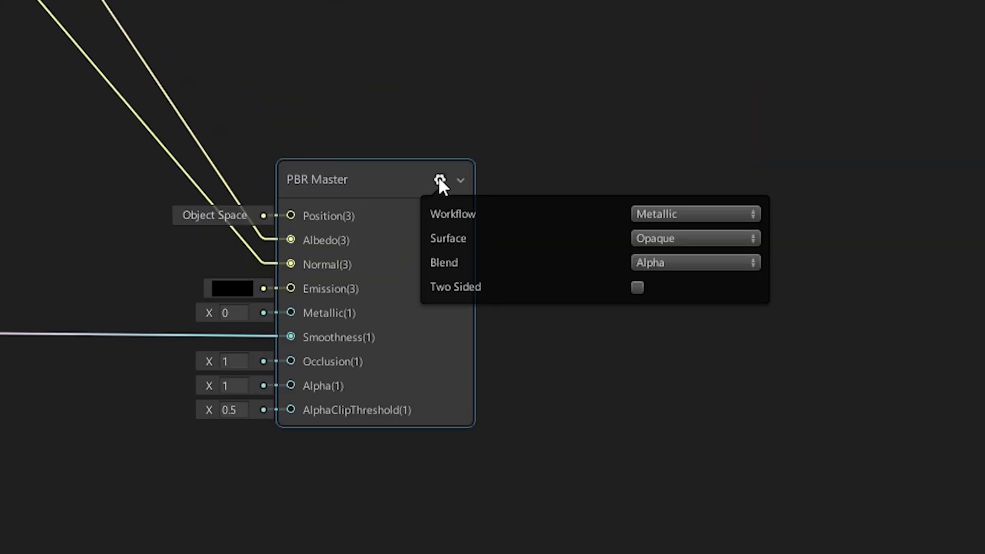
{"action": "left_click", "coordinate": [715, 238]}
{"action": "left_click", "coordinate": [682, 283]}
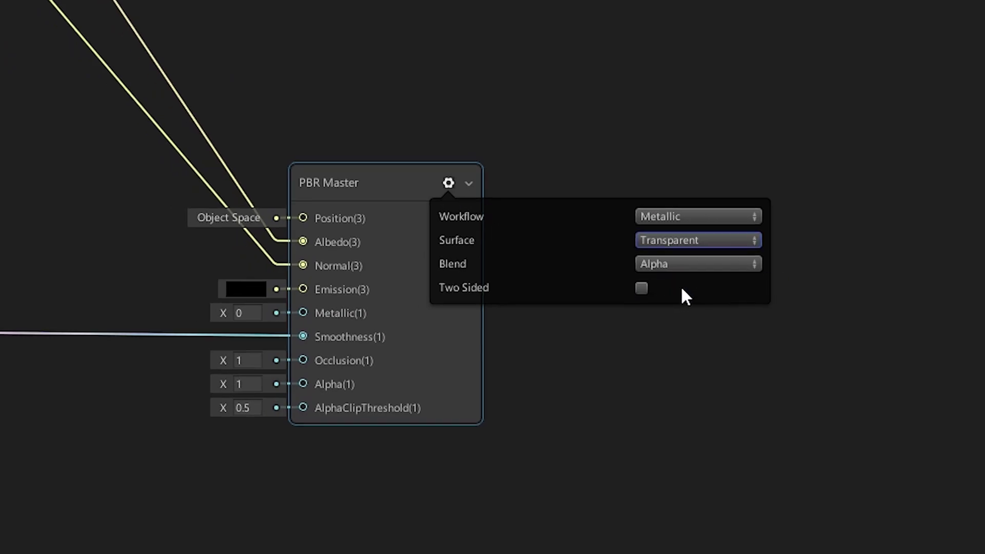
{"action": "left_click", "coordinate": [448, 183]}
Create a Screen Position node in the empty graph area below the crack texture sampling nodes.
{"action": "scroll", "coordinate": [467, 463], "scroll_direction": "down", "scroll_amount": 3}
{"action": "middle_click_drag", "start_coordinate": [466, 463], "coordinate": [575, 338]}
{"action": "scroll", "coordinate": [575, 338], "scroll_direction": "down", "scroll_amount": 2}
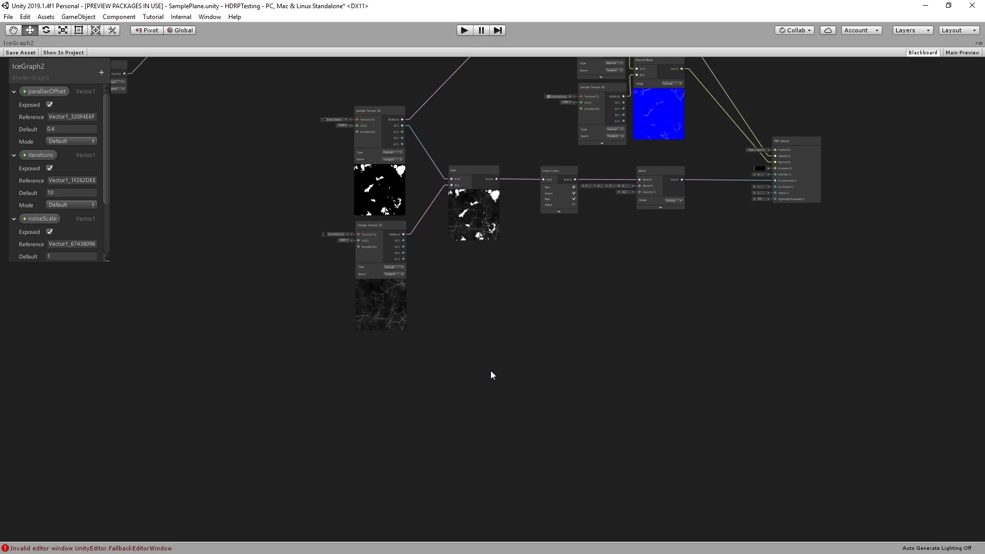
{"action": "middle_click_drag", "start_coordinate": [490, 370], "coordinate": [579, 328]}
{"action": "scroll", "coordinate": [435, 396], "scroll_direction": "up", "scroll_amount": 2}
{"action": "middle_click_drag", "start_coordinate": [435, 396], "coordinate": [482, 333]}
{"action": "right_click", "coordinate": [452, 248]}
{"action": "left_click", "coordinate": [492, 254]}
{"action": "type", "text": "S"}
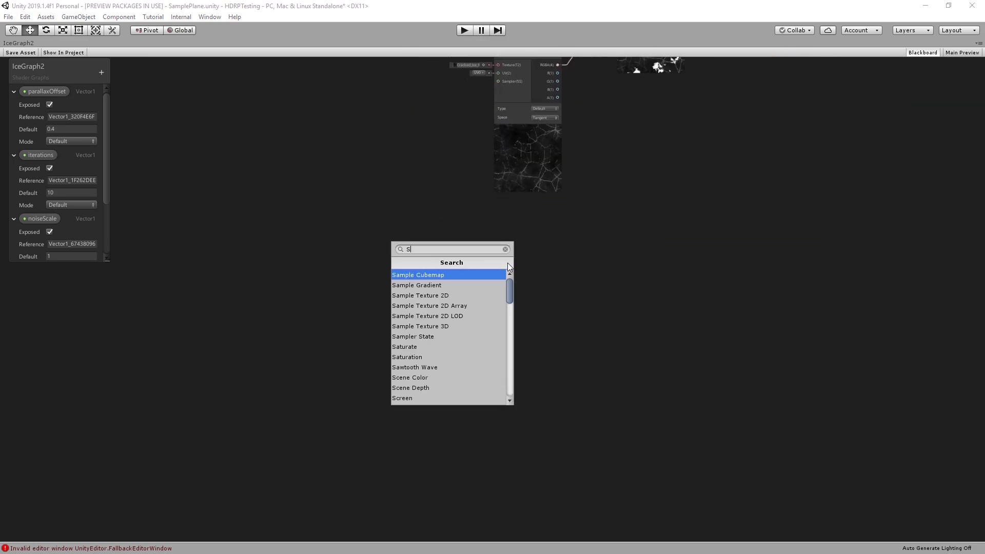
{"action": "type", "text": "ce"}
{"action": "key", "text": "BackSpace"}
{"action": "type", "text": "re"}
{"action": "key", "text": "Down"}
{"action": "key", "text": "Return"}
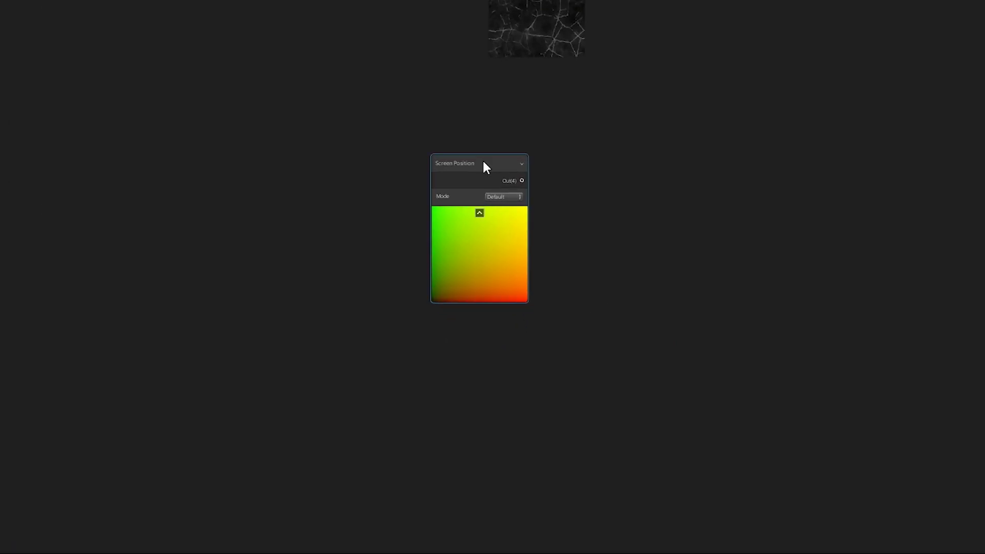
Duplicate the Screen Position node, place the copy below the original and set its mode to Raw.
{"action": "key", "text": "ctrl+d"}
{"action": "left_click_drag", "start_coordinate": [475, 55], "coordinate": [461, 263]}
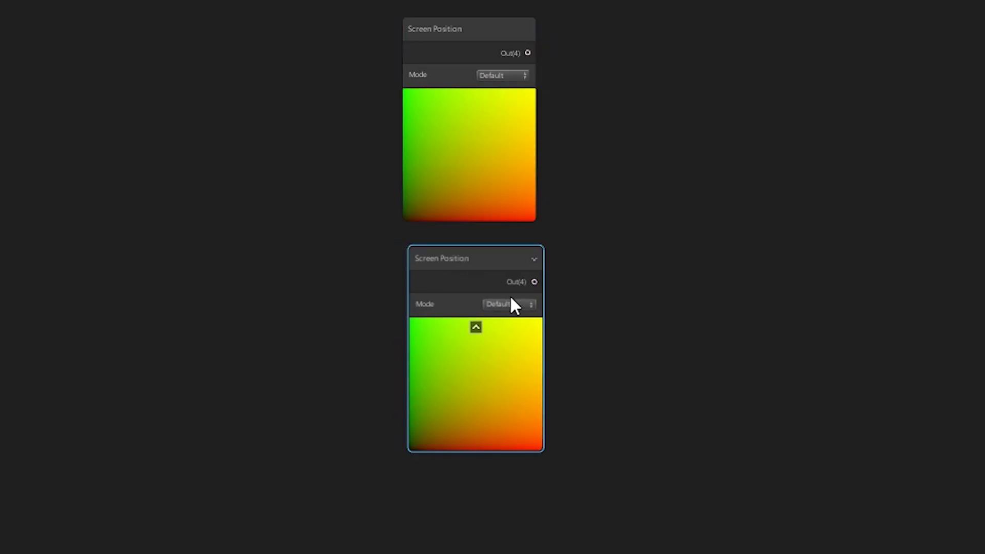
{"action": "left_click", "coordinate": [512, 304]}
{"action": "left_click", "coordinate": [534, 347]}
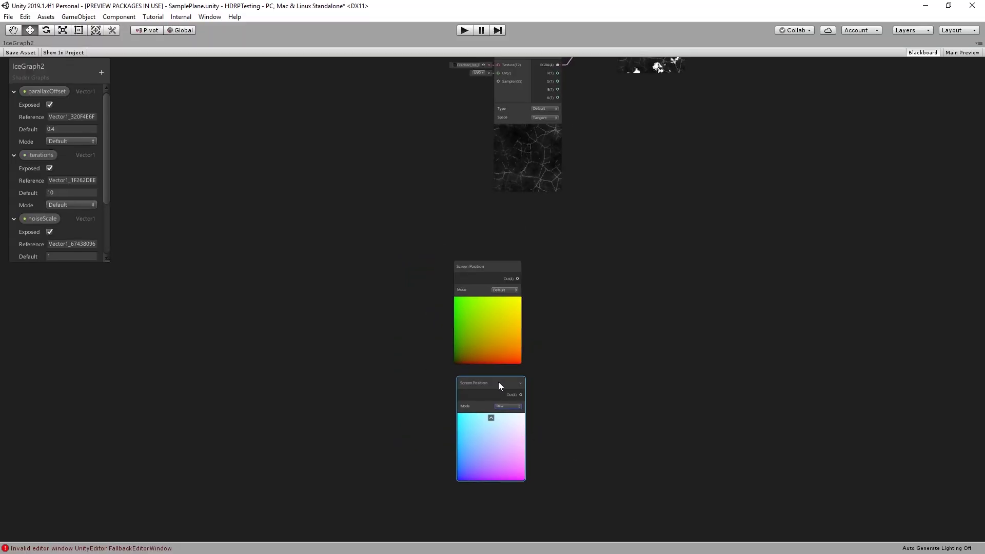
{"action": "left_click_drag", "start_coordinate": [498, 382], "coordinate": [493, 385]}
Add a Split node fed by the output of the Raw Screen Position node.
{"action": "scroll", "coordinate": [543, 413], "scroll_direction": "up", "scroll_amount": 3}
{"action": "middle_click_drag", "start_coordinate": [542, 413], "coordinate": [491, 363]}
{"action": "left_click_drag", "start_coordinate": [410, 319], "coordinate": [502, 307]}
{"action": "type", "text": "split"}
{"action": "key", "text": "Return"}
Create a Vector 1 node below the Split node and convert it to a property.
{"action": "right_click", "coordinate": [544, 450]}
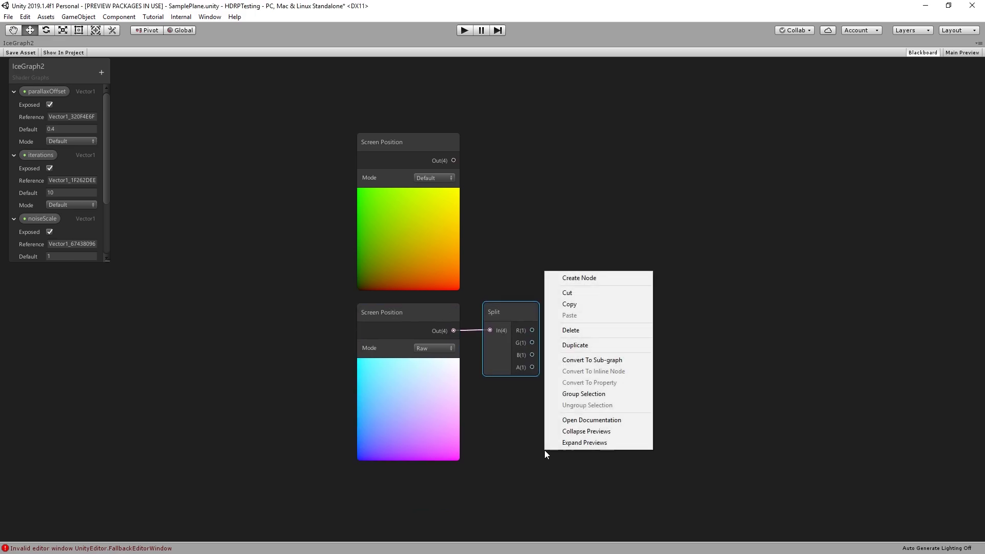
{"action": "left_click", "coordinate": [607, 280]}
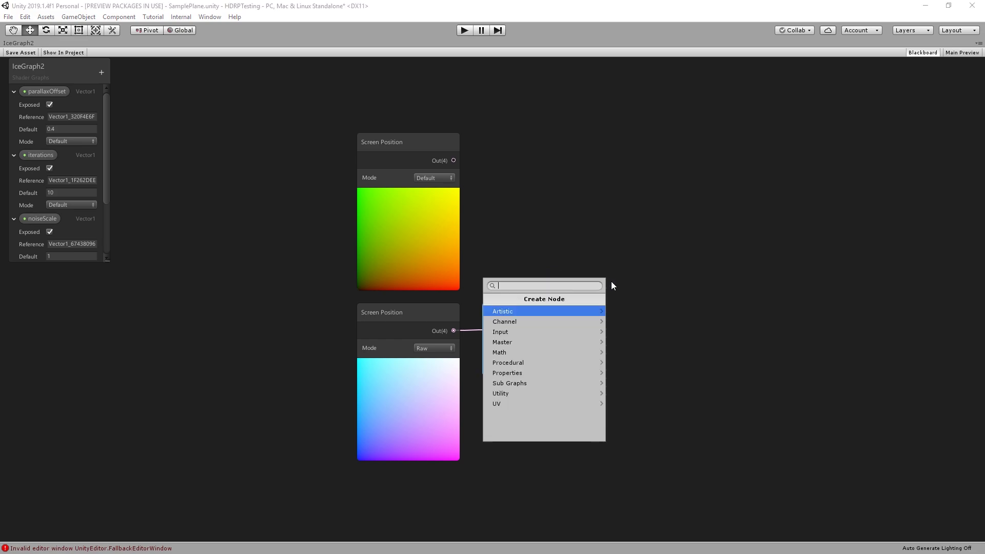
{"action": "type", "text": "vect"}
{"action": "key", "text": "Return"}
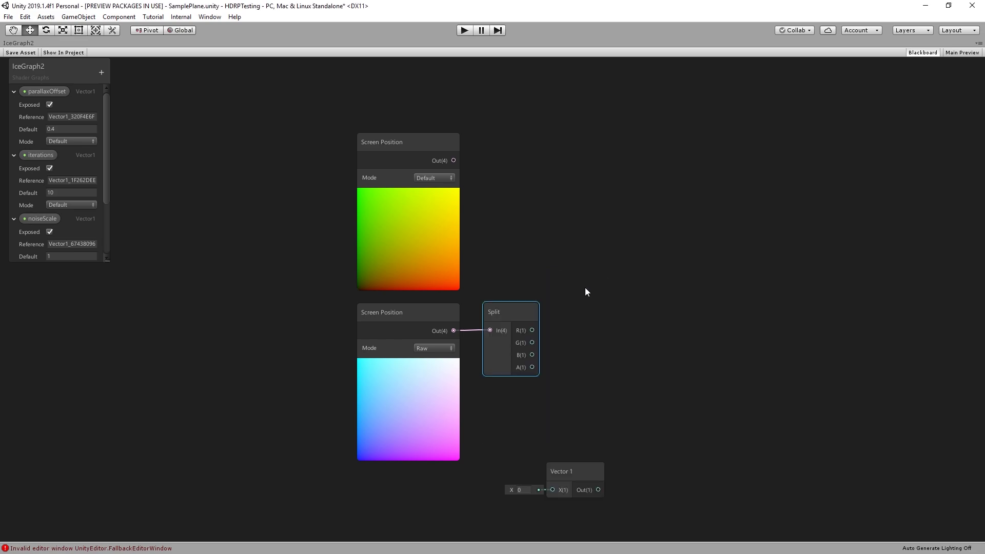
{"action": "right_click", "coordinate": [574, 472]}
{"action": "left_click", "coordinate": [615, 431]}
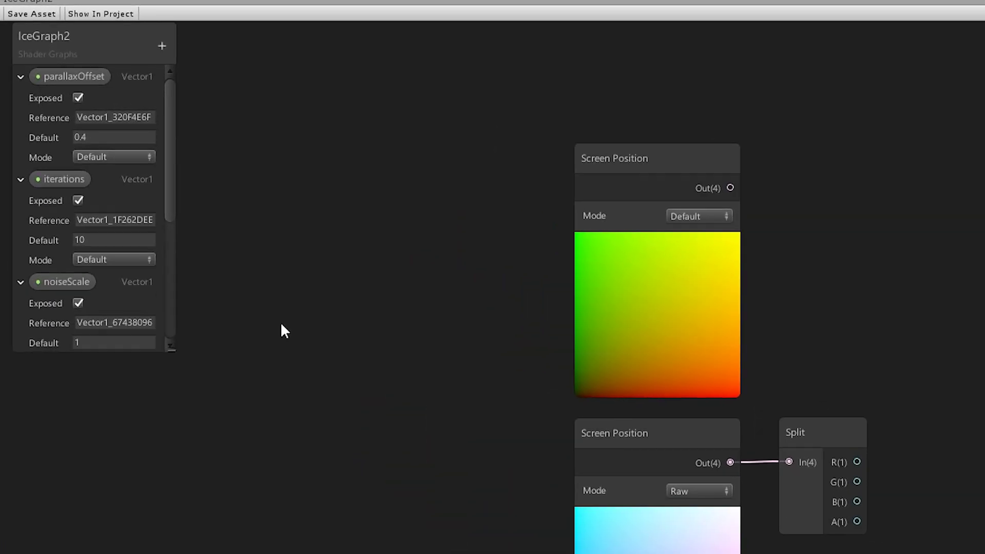
Rename the new Vector1 property as iceDepth.
{"action": "scroll", "coordinate": [109, 207], "scroll_direction": "down", "scroll_amount": 3}
{"action": "scroll", "coordinate": [214, 295], "scroll_direction": "down", "scroll_amount": 1}
{"action": "double_click", "coordinate": [73, 292]}
{"action": "type", "text": "ice"}
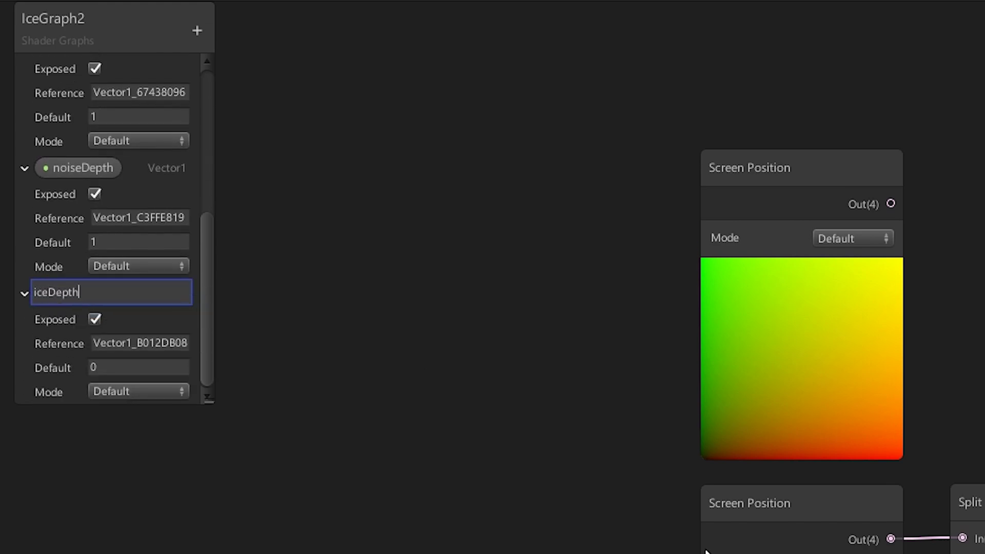
{"action": "type", "text": "Depth"}
{"action": "key", "text": "Return"}
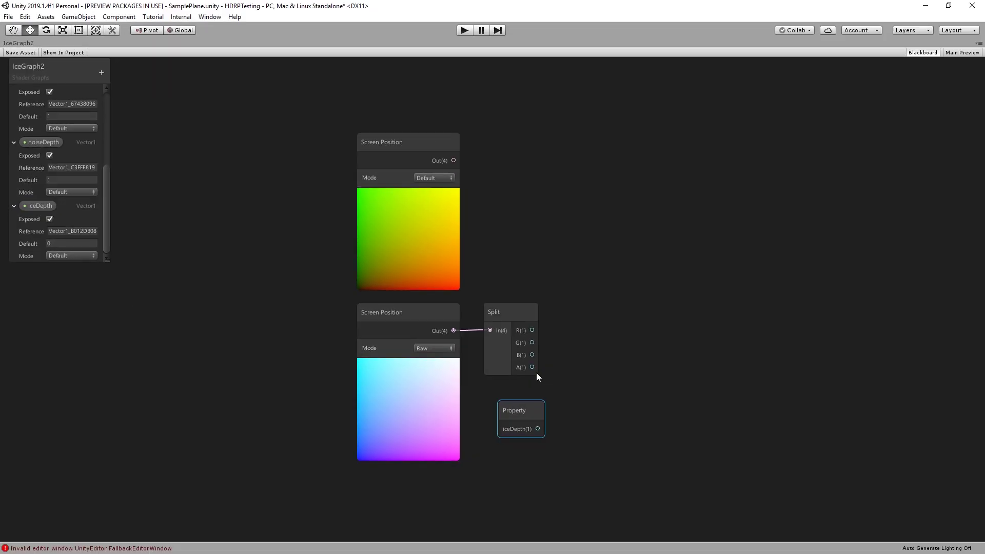
Add a Subtract node that subtracts iceDepth from the Split node's A output, and collapse its preview.
{"action": "left_click_drag", "start_coordinate": [532, 367], "coordinate": [591, 359]}
{"action": "type", "text": "sub"}
{"action": "left_click", "coordinate": [604, 380]}
{"action": "left_click_drag", "start_coordinate": [537, 429], "coordinate": [588, 381]}
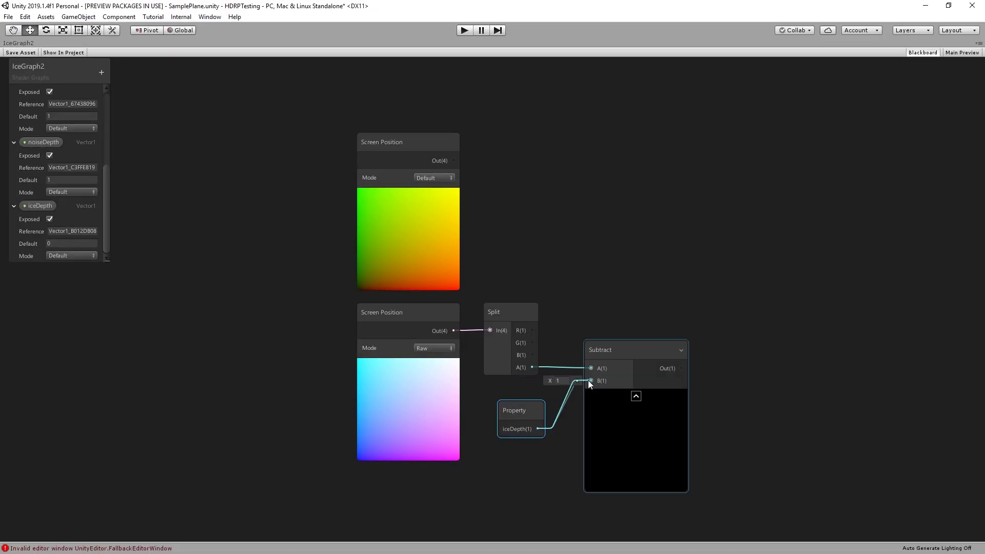
{"action": "left_click", "coordinate": [636, 396]}
{"action": "left_click", "coordinate": [613, 347]}
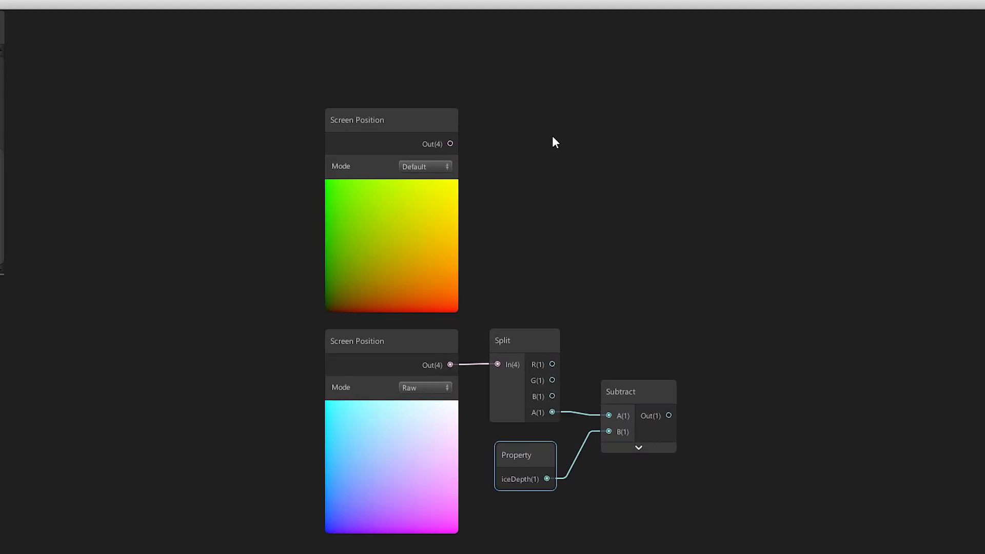
Add a Scene Depth node beside the Default Screen Position node, with the screen position feeding its UV input.
{"action": "key", "text": "space"}
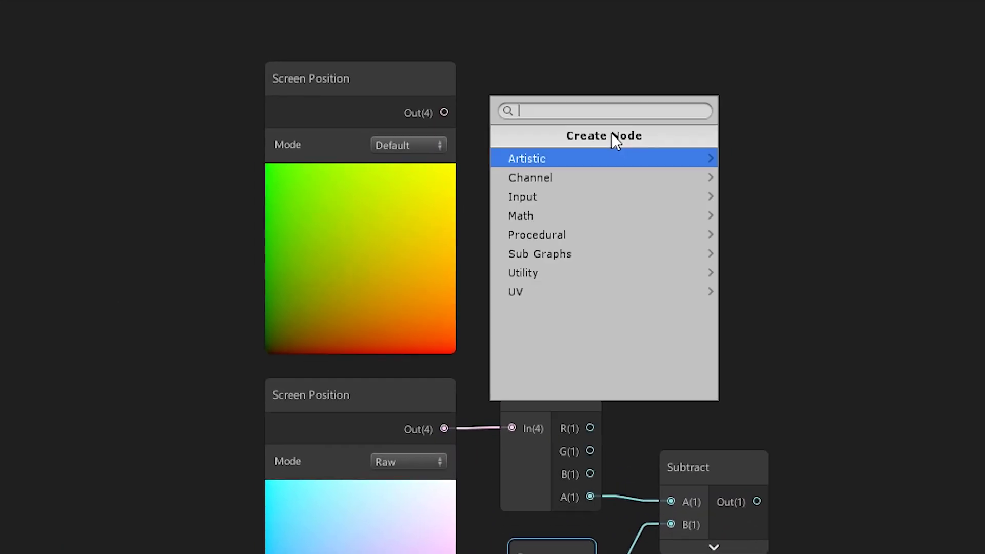
{"action": "type", "text": "scene"}
{"action": "key", "text": "Down"}
{"action": "key", "text": "Return"}
{"action": "left_click_drag", "start_coordinate": [626, 114], "coordinate": [572, 71]}
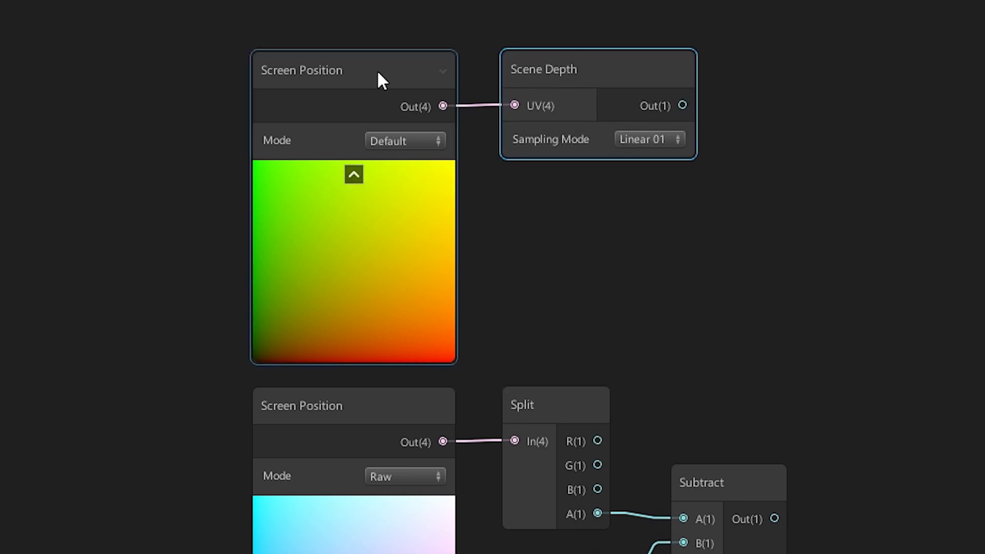
Add a Multiply node with the Scene Depth output connected to its A input.
{"action": "left_click_drag", "start_coordinate": [682, 105], "coordinate": [879, 218]}
{"action": "type", "text": "multi"}
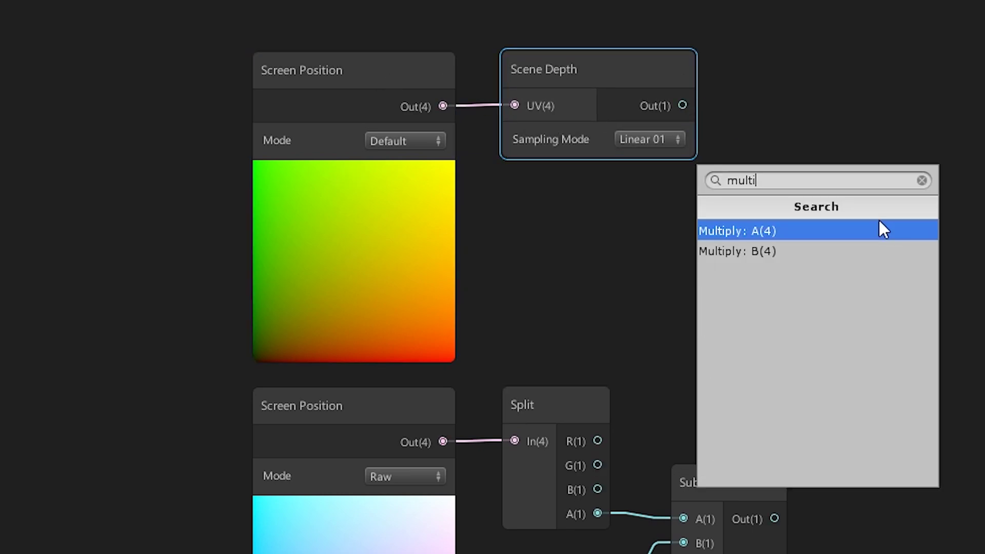
{"action": "key", "text": "Return"}
{"action": "left_click_drag", "start_coordinate": [874, 163], "coordinate": [919, 84]}
Create a Camera node and arrange it directly beneath the Scene Depth node.
{"action": "right_click", "coordinate": [637, 268]}
{"action": "left_click", "coordinate": [726, 277]}
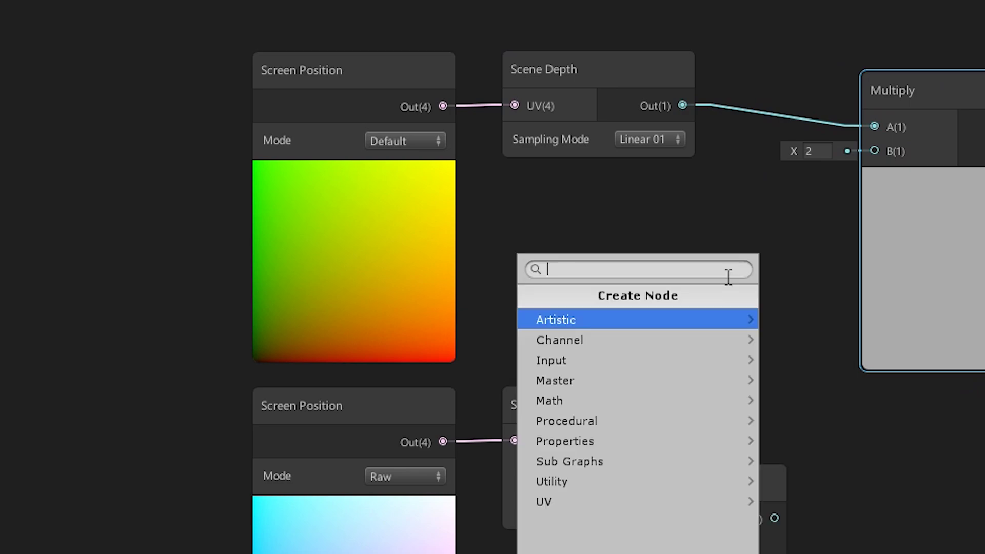
{"action": "type", "text": "camera"}
{"action": "key", "text": "Return"}
{"action": "left_click_drag", "start_coordinate": [692, 312], "coordinate": [569, 173]}
{"action": "left_click_drag", "start_coordinate": [590, 77], "coordinate": [585, 5]}
{"action": "left_click_drag", "start_coordinate": [565, 198], "coordinate": [551, 163]}
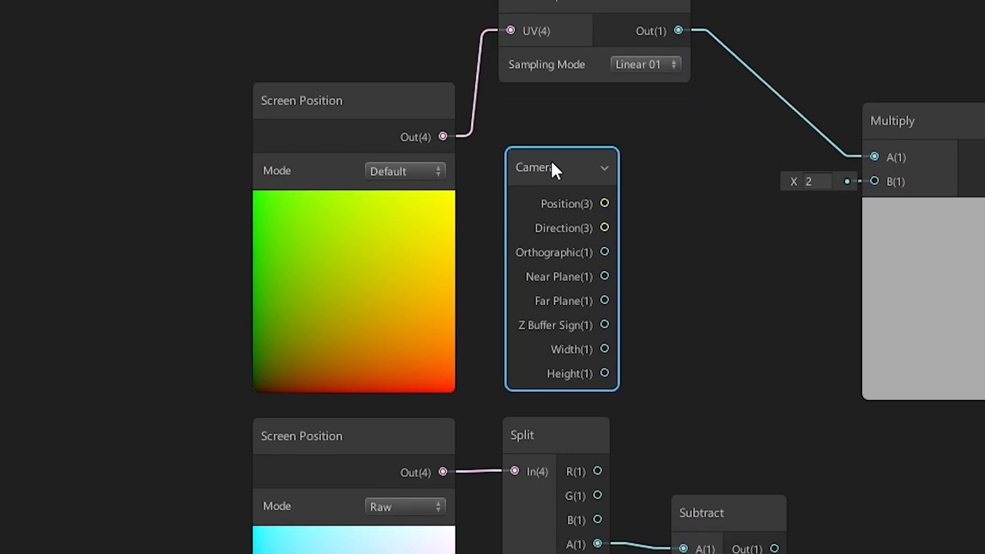
{"action": "left_click_drag", "start_coordinate": [588, 4], "coordinate": [603, 87]}
Connect the Camera's Far Plane output to Multiply's B input, then move Multiply beside Scene Depth and collapse its preview.
{"action": "left_click_drag", "start_coordinate": [604, 352], "coordinate": [874, 234]}
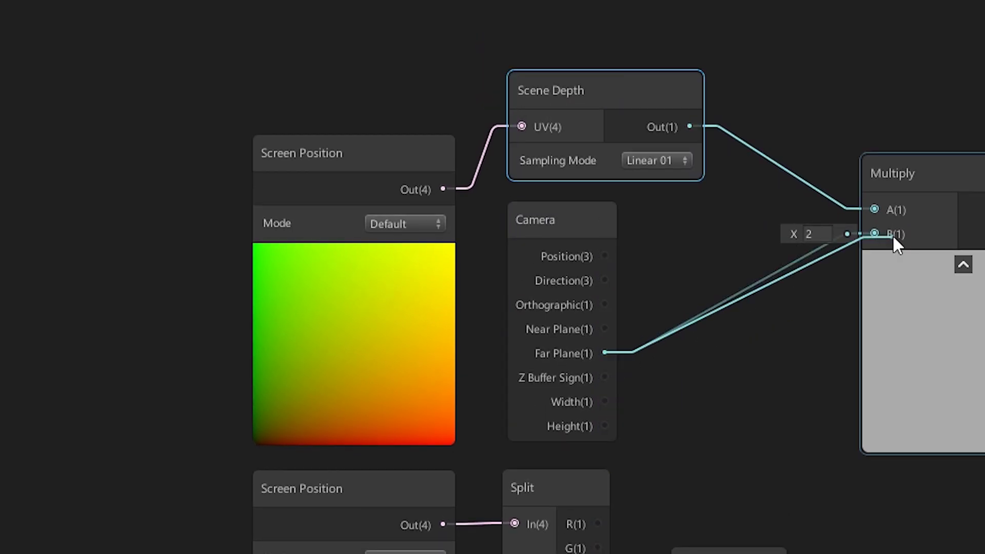
{"action": "left_click_drag", "start_coordinate": [949, 168], "coordinate": [829, 91]}
{"action": "left_click", "coordinate": [842, 185]}
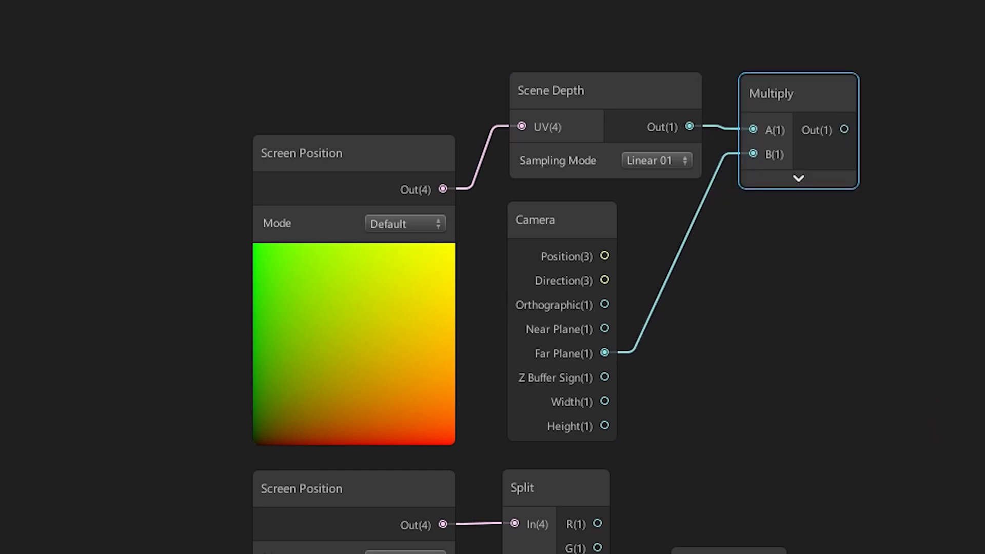
Add a second Subtract node that takes the Multiply output as A and the first Subtract's output as B.
{"action": "left_click_drag", "start_coordinate": [443, 130], "coordinate": [754, 302]}
{"action": "type", "text": "subtr"}
{"action": "key", "text": "Return"}
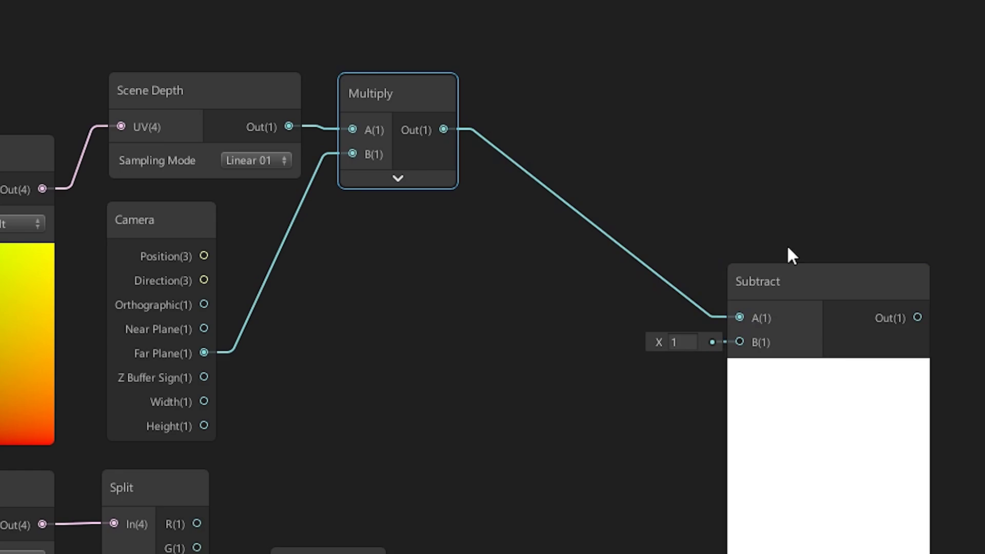
{"action": "left_click_drag", "start_coordinate": [444, 460], "coordinate": [723, 264]}
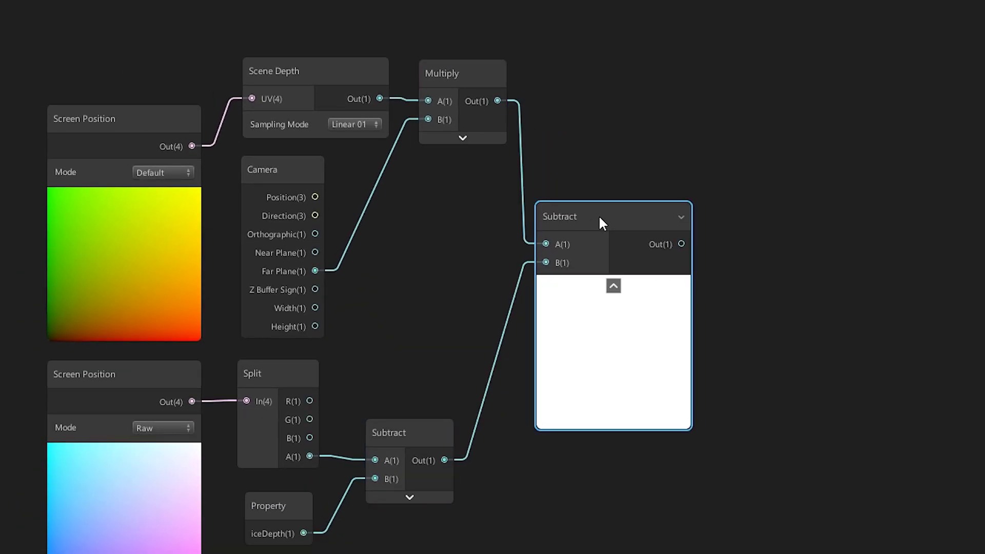
{"action": "left_click_drag", "start_coordinate": [600, 217], "coordinate": [708, 195]}
Add a One Minus node fed by the second Subtract node's output.
{"action": "left_click", "coordinate": [604, 265]}
{"action": "type", "text": "one"}
{"action": "key", "text": "Return"}
Add a Clamp node with the One Minus output connected to its In input, placed just beside One Minus.
{"action": "middle_click_drag", "start_coordinate": [851, 299], "coordinate": [539, 341]}
{"action": "left_click_drag", "start_coordinate": [494, 265], "coordinate": [728, 259]}
{"action": "type", "text": "clam"}
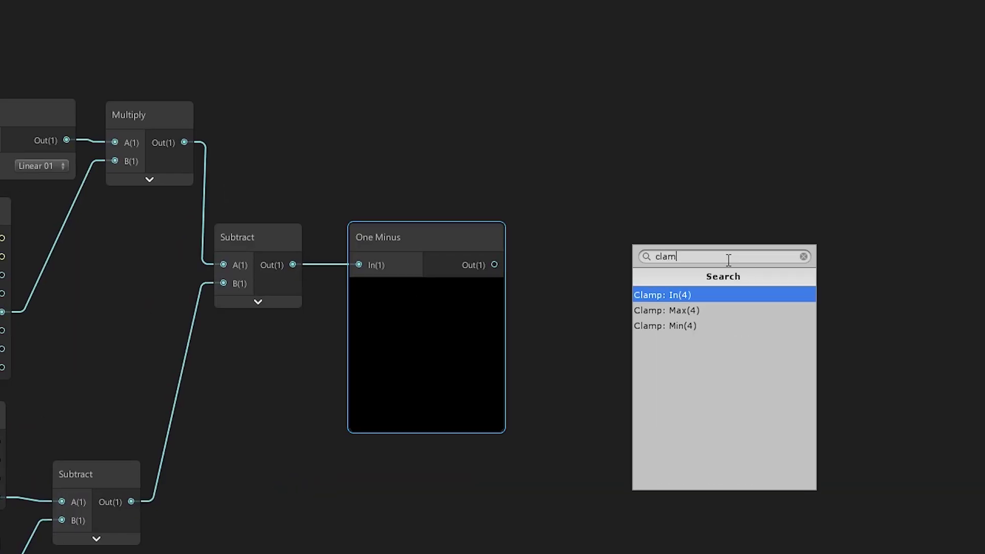
{"action": "key", "text": "Return"}
{"action": "left_click_drag", "start_coordinate": [832, 263], "coordinate": [728, 252]}
Select all the new depth nodes and move them together closer to the PBR Master node.
{"action": "scroll", "coordinate": [847, 220], "scroll_direction": "down", "scroll_amount": 5}
{"action": "middle_click_drag", "start_coordinate": [847, 213], "coordinate": [677, 326]}
{"action": "left_click_drag", "start_coordinate": [721, 303], "coordinate": [349, 482]}
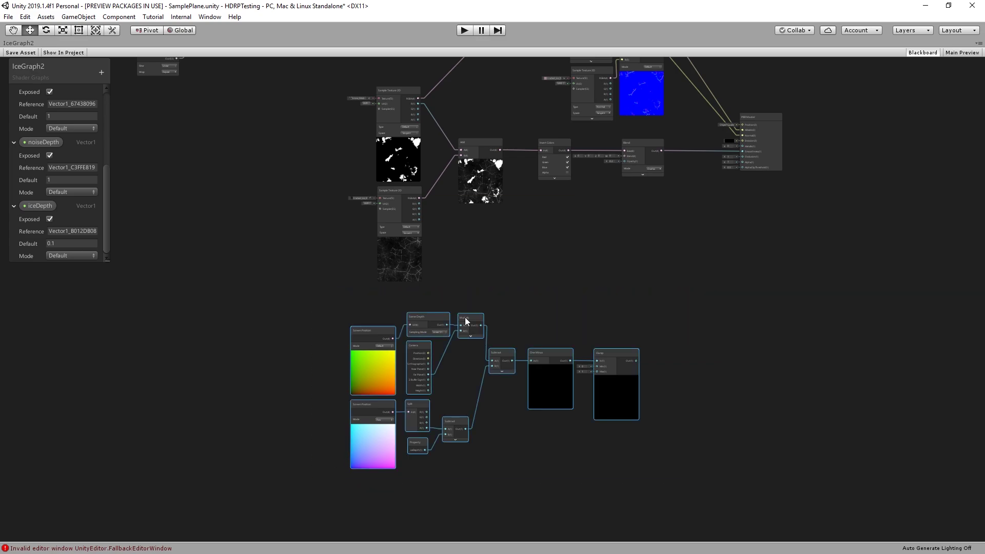
{"action": "left_click_drag", "start_coordinate": [465, 318], "coordinate": [496, 279]}
Connect the Clamp node's output to the PBR Master node's Alpha input.
{"action": "scroll", "coordinate": [651, 280], "scroll_direction": "up", "scroll_amount": 6}
{"action": "middle_click_drag", "start_coordinate": [717, 210], "coordinate": [633, 226]}
{"action": "scroll", "coordinate": [651, 280], "scroll_direction": "down", "scroll_amount": 1}
{"action": "left_click_drag", "start_coordinate": [527, 451], "coordinate": [685, 120]}
{"action": "scroll", "coordinate": [395, 358], "scroll_direction": "down", "scroll_amount": 2}
{"action": "middle_click_drag", "start_coordinate": [395, 358], "coordinate": [636, 247]}
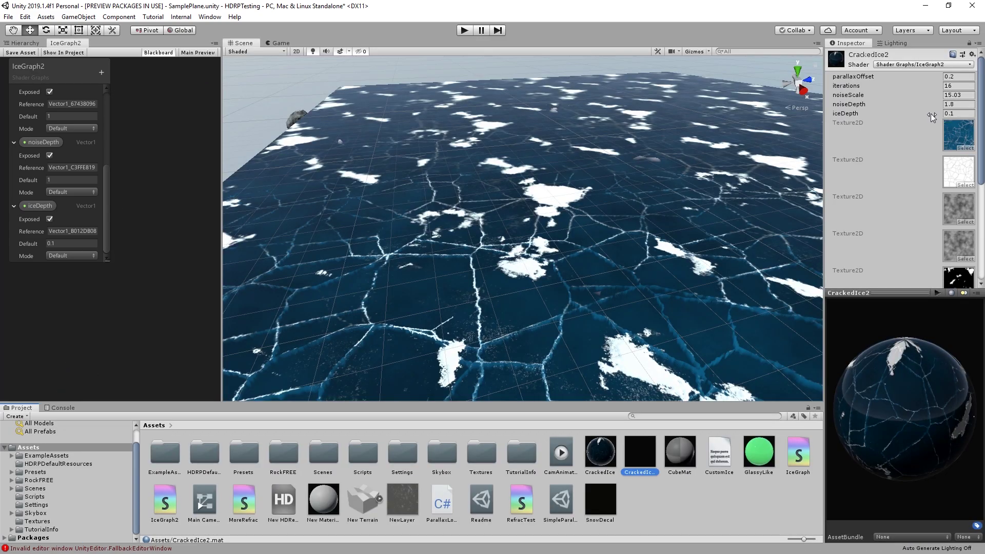
Lower the CrackedIce2 material's iceDepth to -1.02 to test how far objects beneath the ice show through.
{"action": "mouse_move", "coordinate": [931, 113]}
{"action": "left_mouse_down"}
{"action": "mouse_move", "coordinate": [903, 107]}
{"action": "mouse_move", "coordinate": [922, 106]}
{"action": "left_mouse_up"}
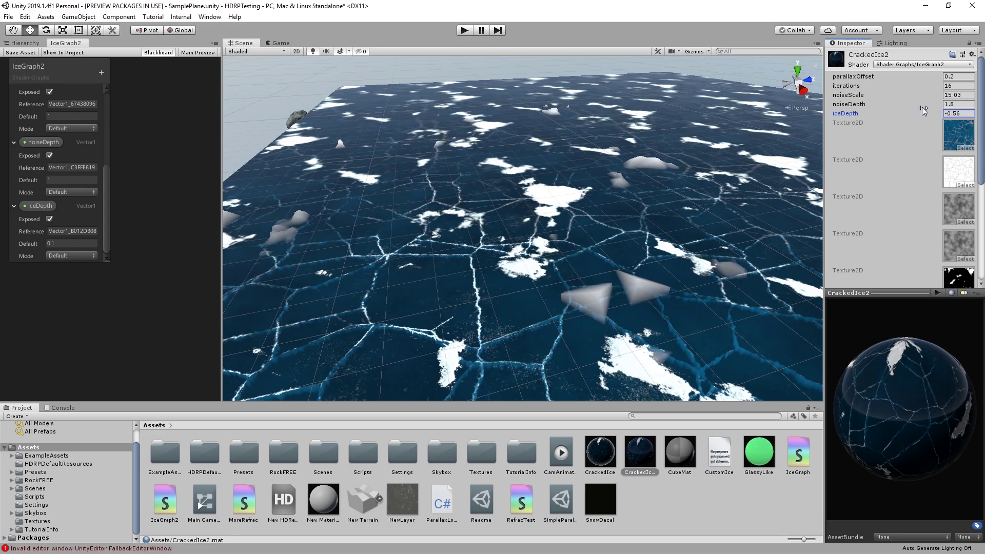
Add a Color node below the One Minus node in the shader graph and convert it to a property.
{"action": "key", "text": "shift+space"}
{"action": "right_click", "coordinate": [546, 314]}
{"action": "left_click", "coordinate": [592, 318]}
{"action": "type", "text": "col"}
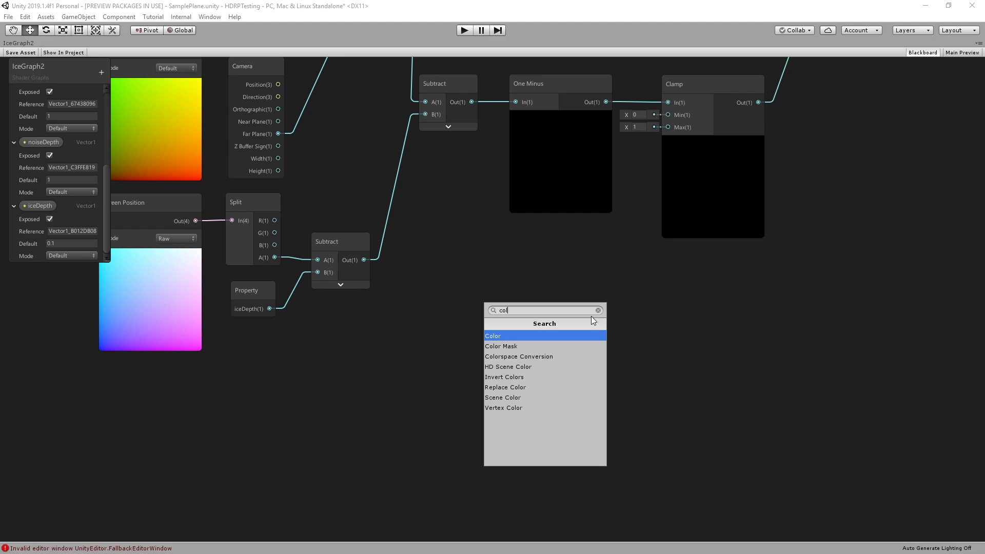
{"action": "key", "text": "Return"}
{"action": "left_click_drag", "start_coordinate": [586, 328], "coordinate": [520, 287]}
{"action": "right_click", "coordinate": [563, 295]}
{"action": "left_click", "coordinate": [592, 391]}
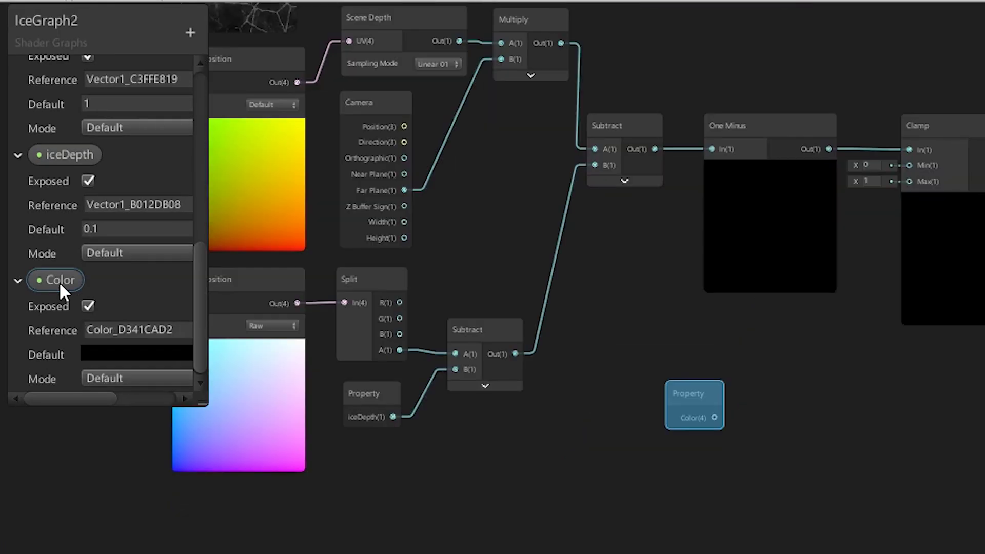
Rename the new color property to depthColor and shift its node slightly.
{"action": "double_click", "coordinate": [60, 281]}
{"action": "type", "text": "depth"}
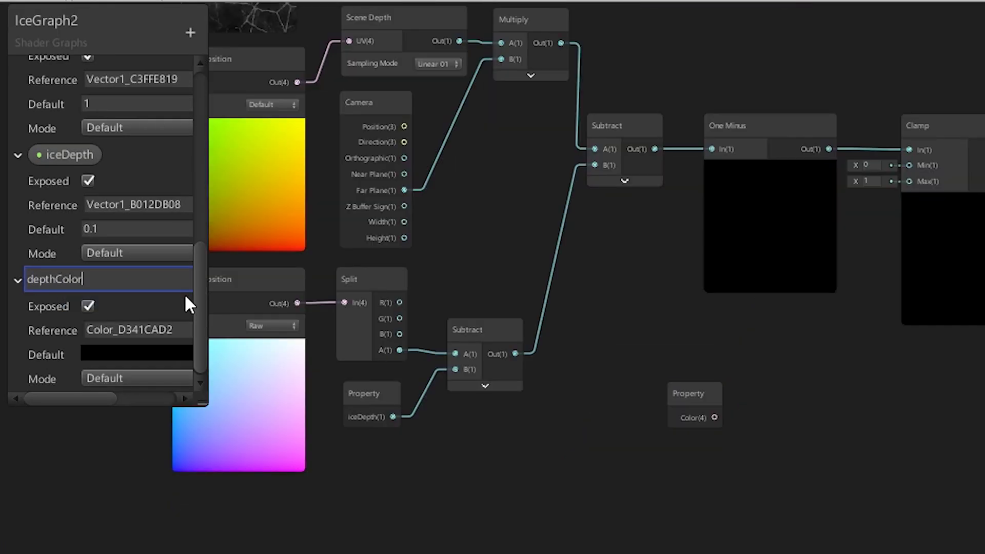
{"action": "left_click", "coordinate": [715, 395]}
{"action": "left_click_drag", "start_coordinate": [702, 398], "coordinate": [684, 388]}
{"action": "right_click", "coordinate": [677, 438]}
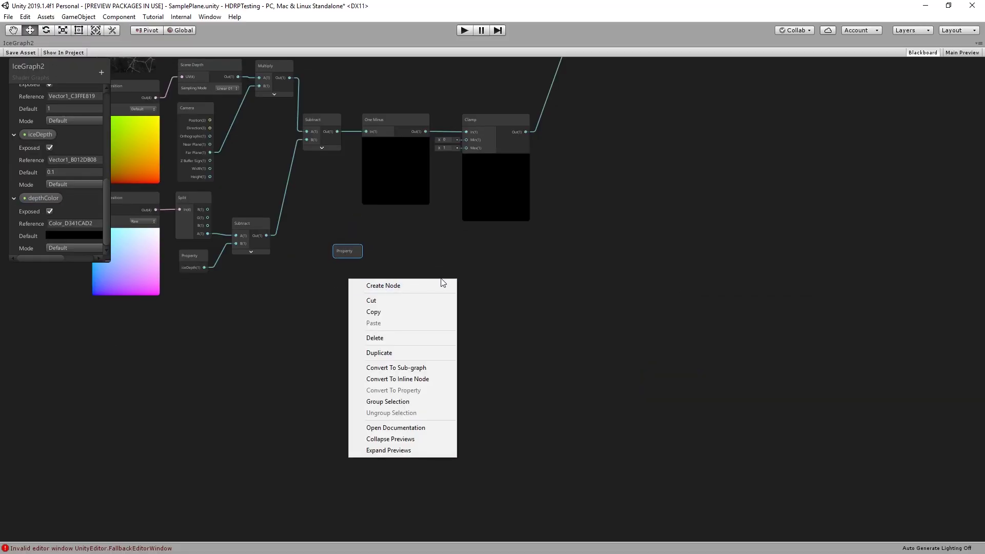
{"action": "left_click", "coordinate": [495, 237]}
Add a Vector 1 node below the depthColor property node and convert it to a property.
{"action": "scroll", "coordinate": [355, 260], "scroll_direction": "up", "scroll_amount": 1}
{"action": "left_click", "coordinate": [359, 249]}
{"action": "right_click", "coordinate": [364, 305]}
{"action": "left_click", "coordinate": [443, 312]}
{"action": "type", "text": "vect"}
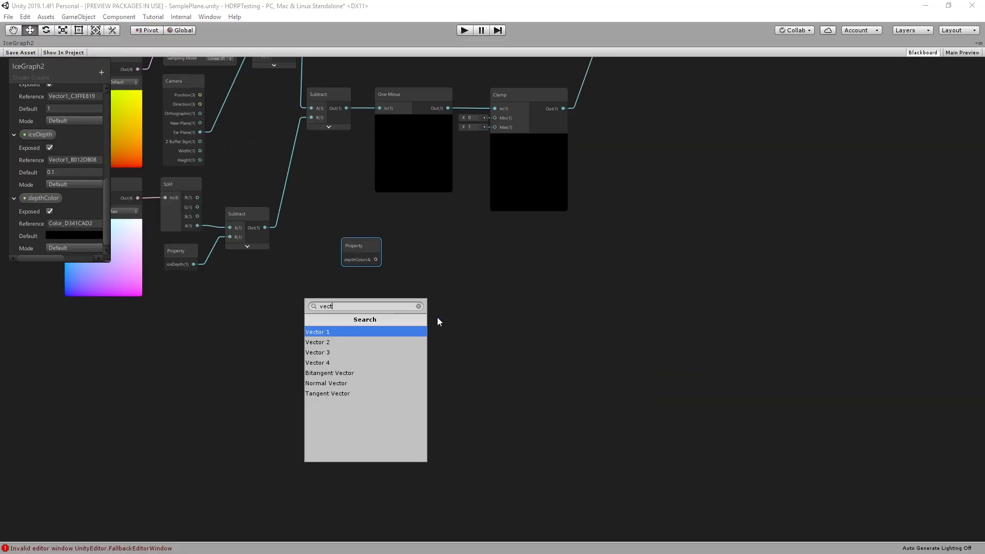
{"action": "key", "text": "Return"}
{"action": "right_click", "coordinate": [381, 325]}
{"action": "left_click", "coordinate": [427, 425]}
Rename the new Vector 1 property to depthBrightness and place its node just under depthColor.
{"action": "double_click", "coordinate": [33, 261]}
{"action": "type", "text": "depthBri"}
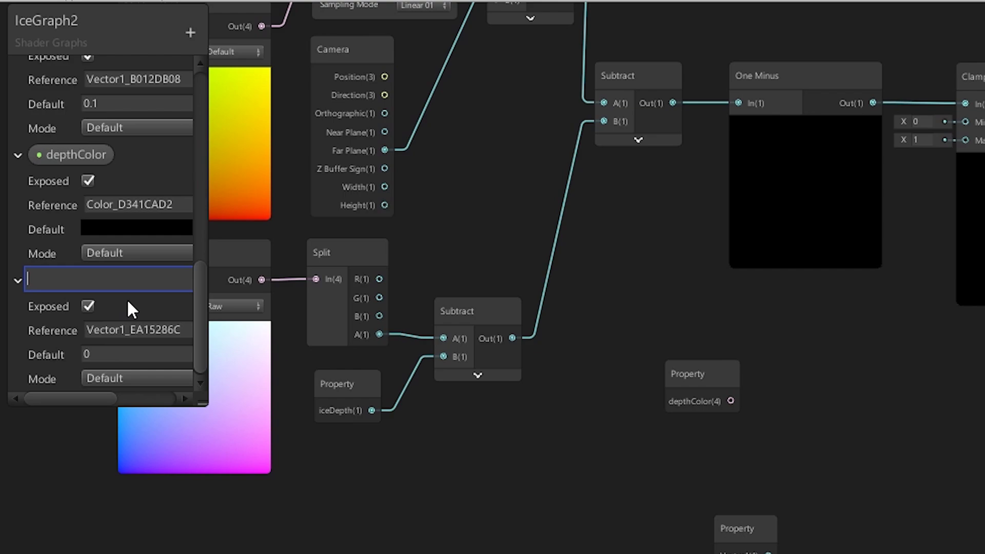
{"action": "type", "text": "ghtness"}
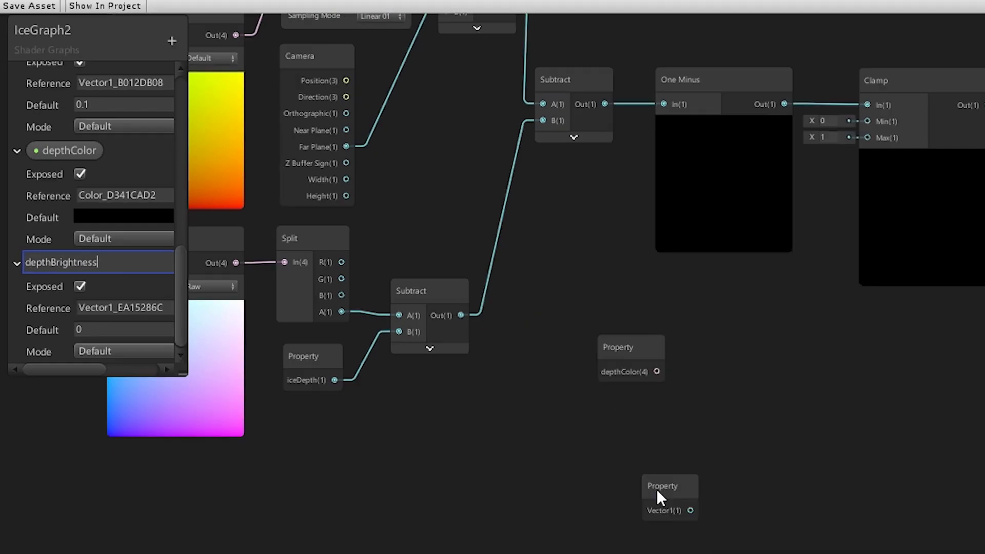
{"action": "left_click_drag", "start_coordinate": [733, 535], "coordinate": [677, 470]}
Add a Scene Color node and arrange it directly above the depthColor property node.
{"action": "right_click", "coordinate": [862, 418]}
{"action": "left_click", "coordinate": [800, 346]}
{"action": "key", "text": "space"}
{"action": "type", "text": "sc"}
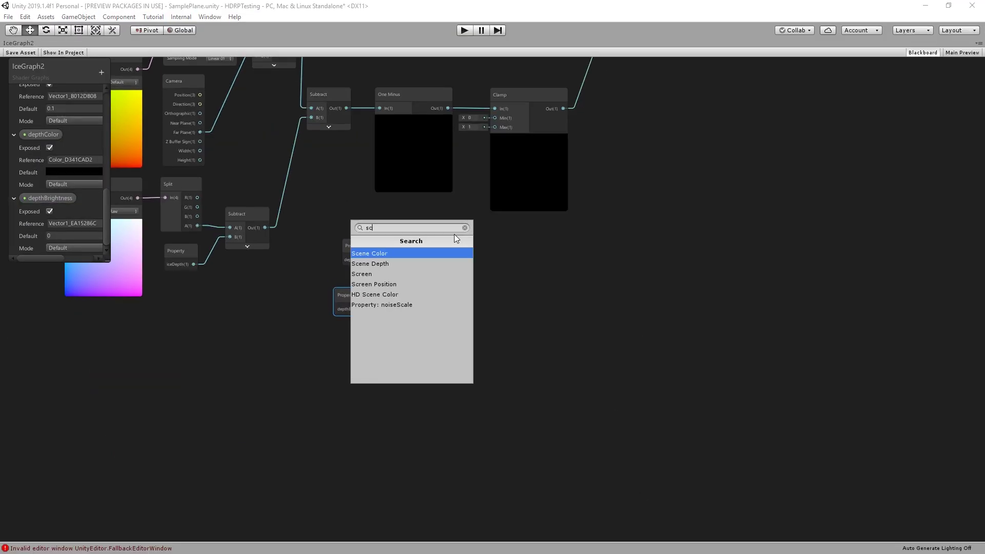
{"action": "key", "text": "Return"}
{"action": "left_click_drag", "start_coordinate": [361, 246], "coordinate": [359, 261]}
{"action": "left_click_drag", "start_coordinate": [442, 242], "coordinate": [366, 217]}
Add a Multiply node with Scene Color feeding input A and depthColor feeding input B.
{"action": "key", "text": "space"}
{"action": "type", "text": "mul"}
{"action": "key", "text": "Return"}
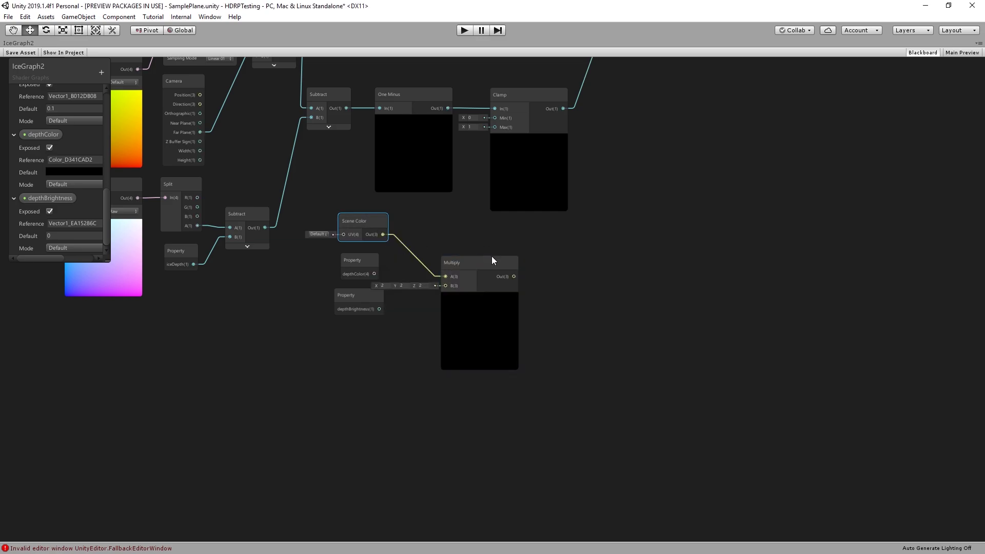
{"action": "left_click_drag", "start_coordinate": [491, 259], "coordinate": [492, 237]}
{"action": "left_click_drag", "start_coordinate": [374, 274], "coordinate": [447, 264]}
Multiply the scene color product by depthBrightness using a second Multiply node.
{"action": "left_click_drag", "start_coordinate": [515, 254], "coordinate": [587, 299]}
{"action": "type", "text": "mul"}
{"action": "key", "text": "Return"}
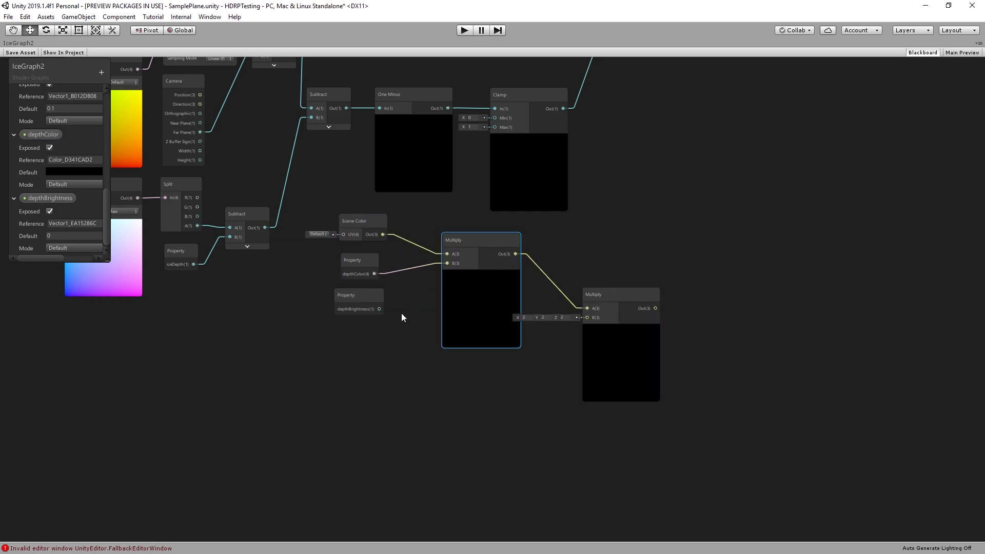
{"action": "left_click_drag", "start_coordinate": [380, 309], "coordinate": [588, 317]}
Collapse the previews of the two new Multiply nodes and move them closer to the property nodes.
{"action": "left_click", "coordinate": [481, 275]}
{"action": "left_click_drag", "start_coordinate": [477, 243], "coordinate": [447, 240]}
{"action": "left_click", "coordinate": [621, 329]}
{"action": "left_click_drag", "start_coordinate": [610, 292], "coordinate": [498, 281]}
{"action": "middle_click_drag", "start_coordinate": [638, 204], "coordinate": [510, 287]}
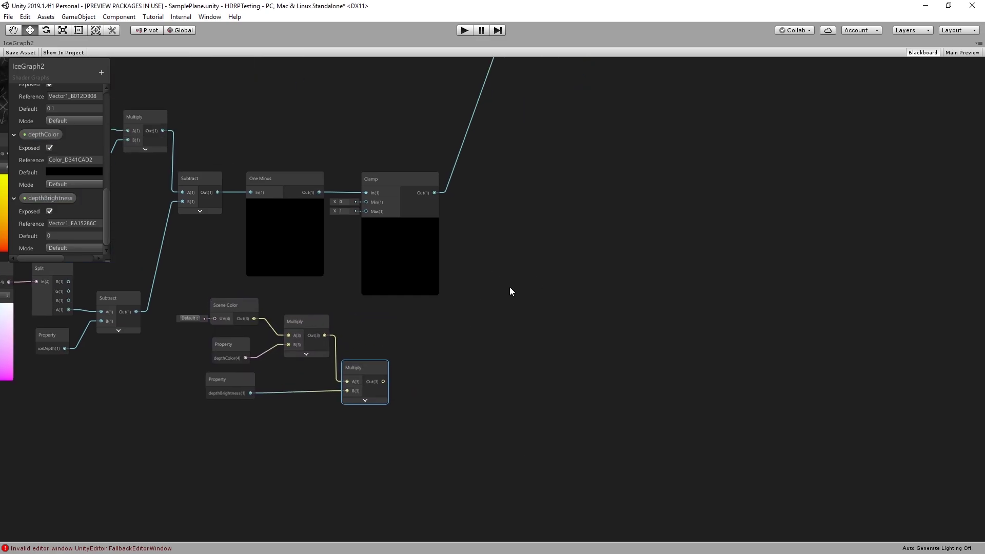
Add a third Multiply node combining the Clamp output in A with the depthBrightness Multiply output in B.
{"action": "left_click", "coordinate": [568, 276]}
{"action": "type", "text": "multiply"}
{"action": "key", "text": "Return"}
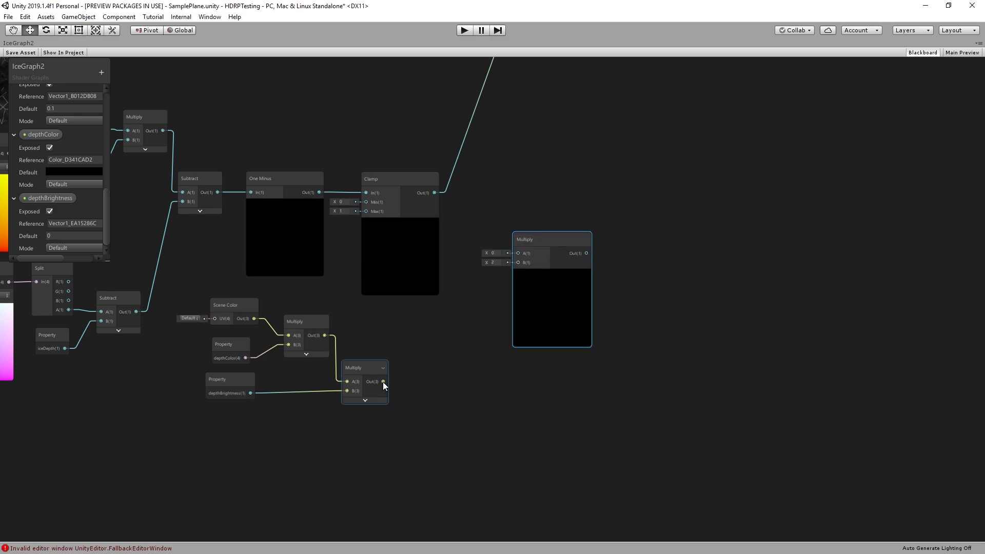
{"action": "left_click_drag", "start_coordinate": [382, 382], "coordinate": [531, 190]}
{"action": "left_click_drag", "start_coordinate": [435, 193], "coordinate": [507, 205]}
Move the third Multiply node nearer to the Clamp node and connect its output to the PBR Master's Emission input.
{"action": "middle_click_drag", "start_coordinate": [593, 145], "coordinate": [547, 294]}
{"action": "scroll", "coordinate": [593, 201], "scroll_direction": "down", "scroll_amount": 6}
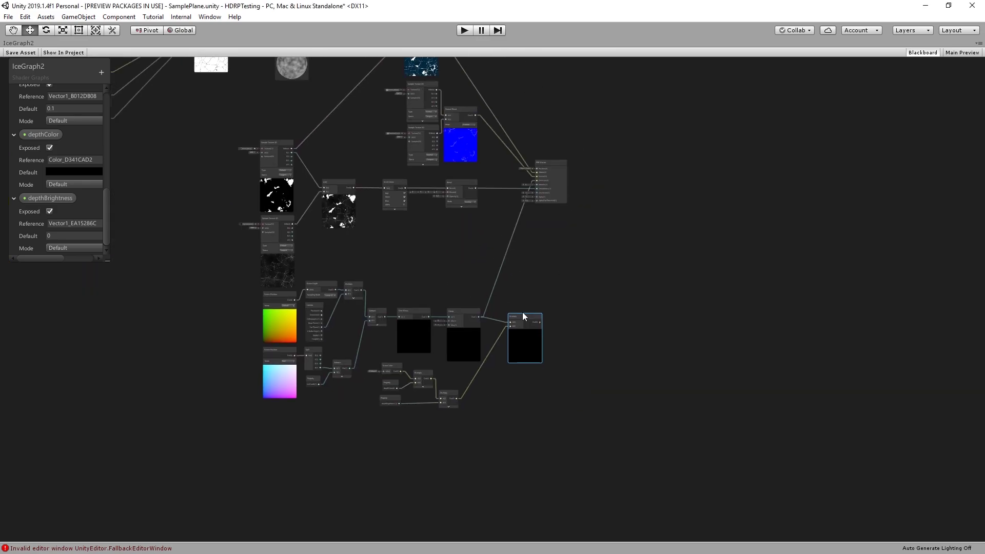
{"action": "left_click_drag", "start_coordinate": [523, 315], "coordinate": [516, 308]}
{"action": "scroll", "coordinate": [536, 314], "scroll_direction": "up", "scroll_amount": 3}
{"action": "left_click_drag", "start_coordinate": [503, 251], "coordinate": [531, 137]}
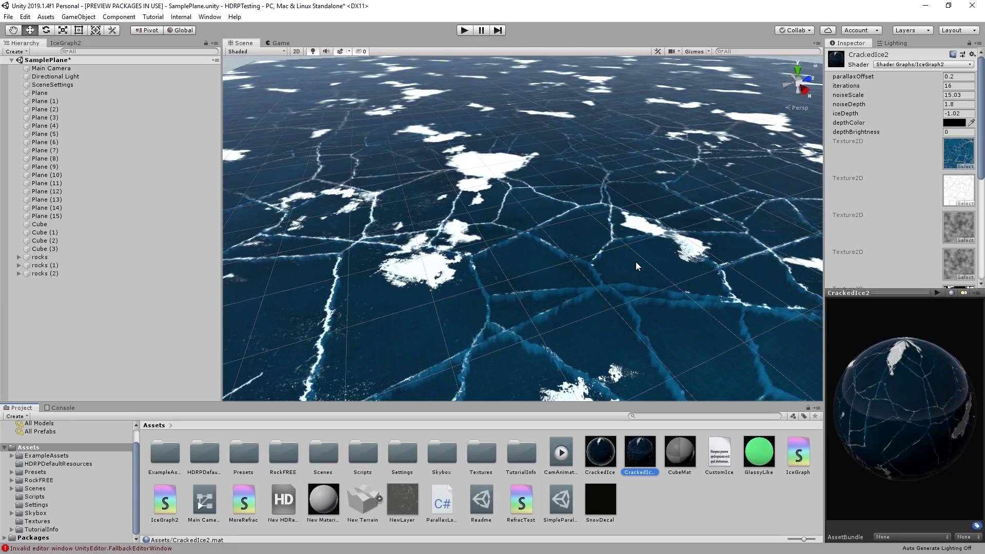
Set the CrackedIce2 material's depthBrightness to 2 and its depthColor to blue.
{"action": "left_click", "coordinate": [947, 124]}
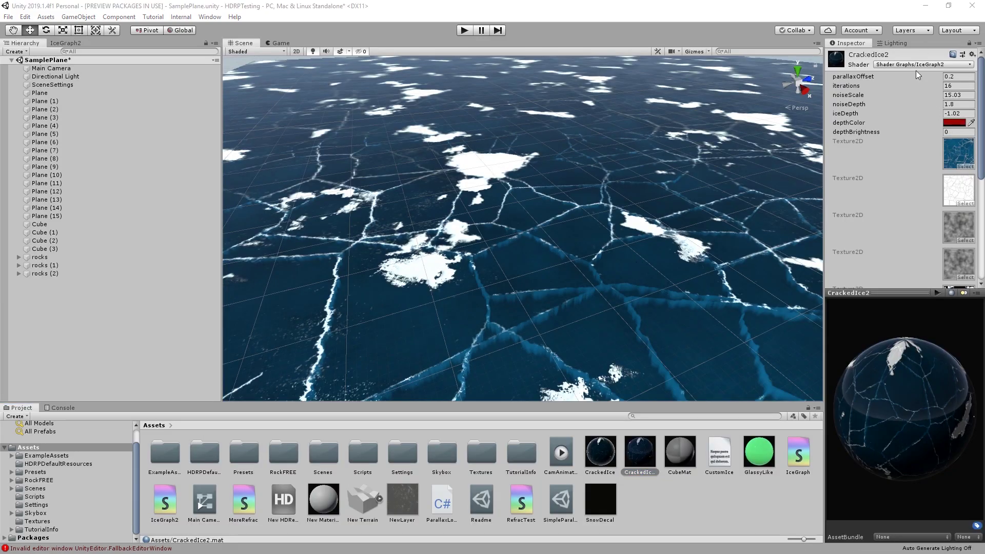
{"action": "left_click", "coordinate": [958, 132]}
{"action": "type", "text": "2"}
{"action": "left_click", "coordinate": [948, 123]}
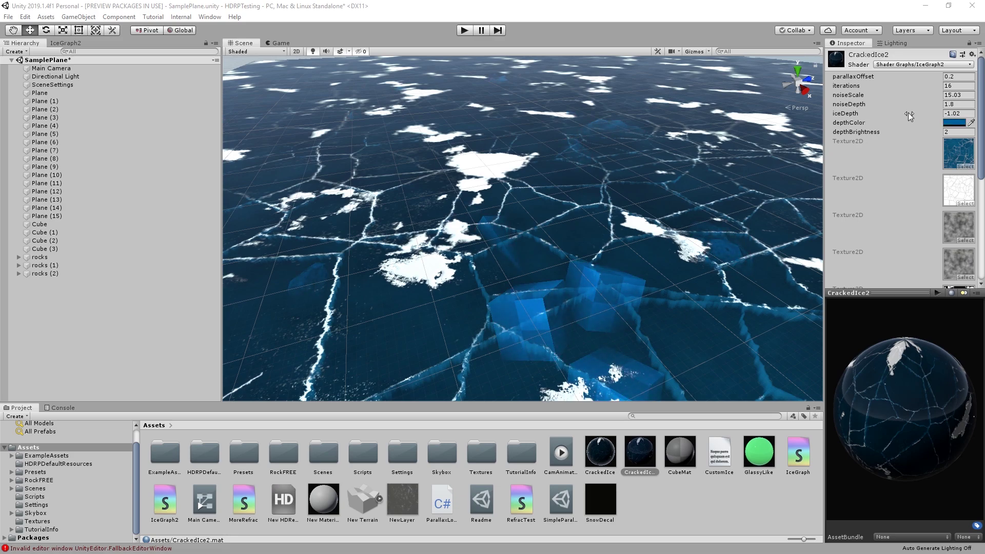
Tune the material's depthBrightness to 1.74 and iceDepth to -1.79, checking the submerged cubes in the scene.
{"action": "left_click_drag", "start_coordinate": [932, 136], "coordinate": [925, 113]}
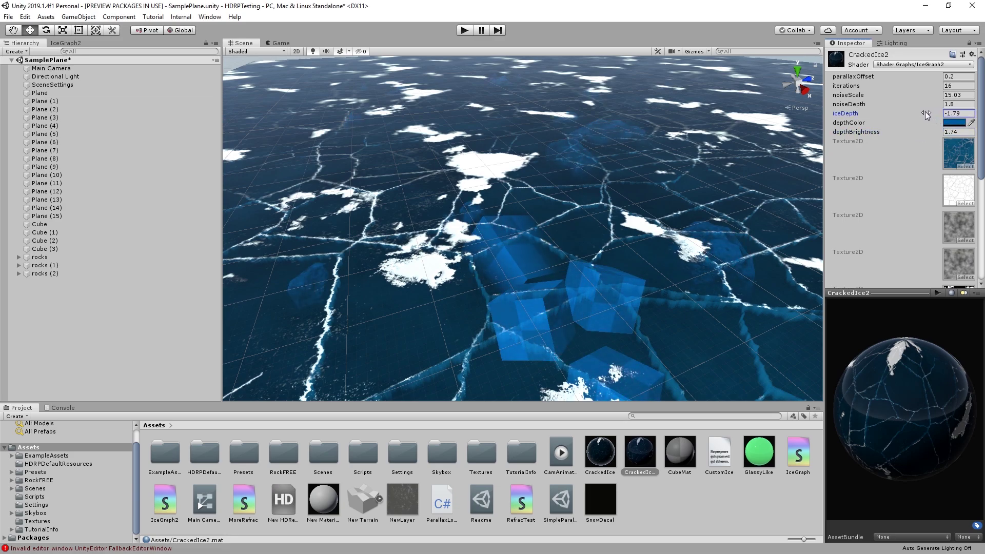
{"action": "left_click", "coordinate": [949, 123]}
{"action": "right_click_drag", "start_coordinate": [633, 303], "coordinate": [536, 281]}
{"action": "left_click_drag", "start_coordinate": [537, 281], "coordinate": [539, 320], "text": "alt"}
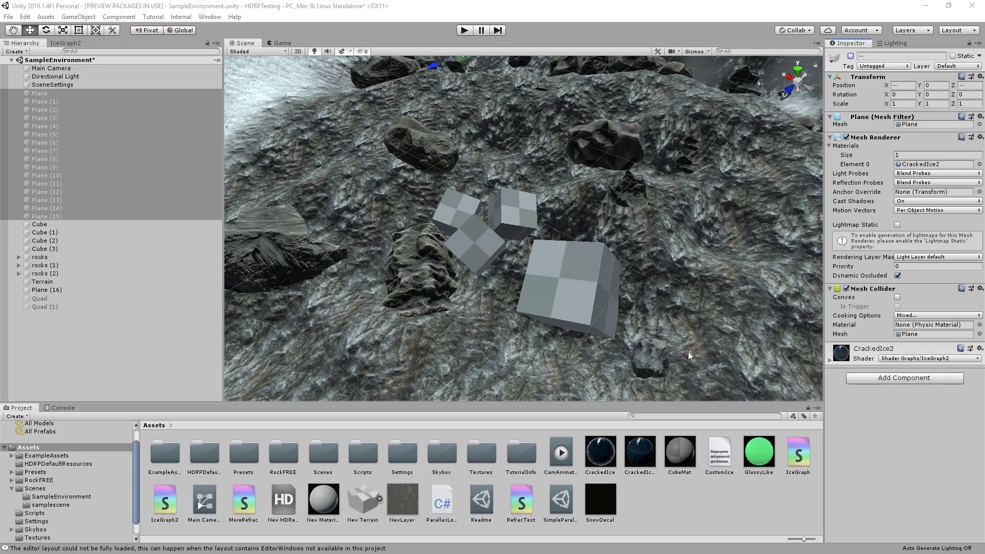
{"action": "key", "text": "s"}
{"action": "right_click_drag", "start_coordinate": [635, 285], "coordinate": [635, 285]}
{"action": "key", "text": "w"}
{"action": "scroll", "coordinate": [634, 285], "scroll_direction": "up", "scroll_amount": 5}
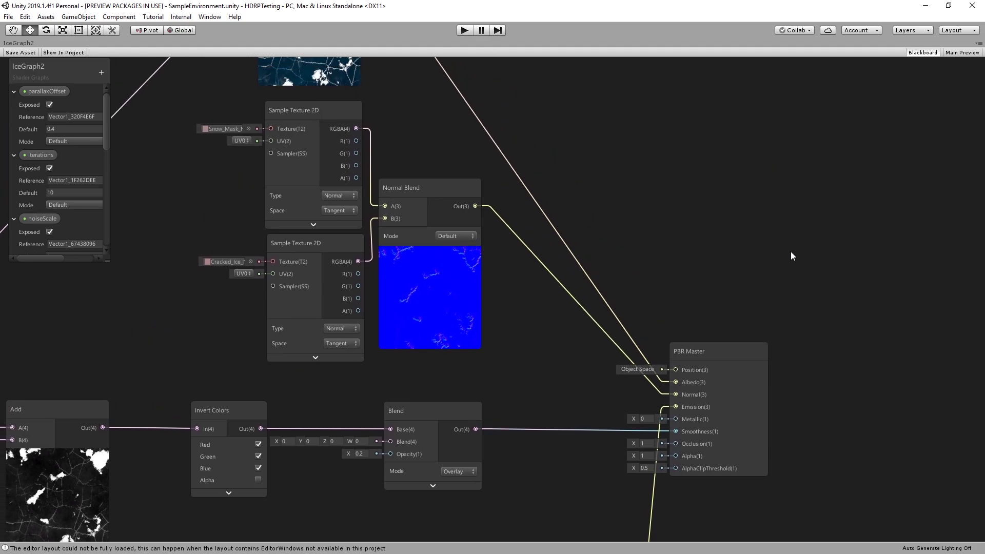
Add a Lit Master node to the IceGraph2 shader graph and place it above the PBR Master.
{"action": "right_click", "coordinate": [778, 180]}
{"action": "left_click", "coordinate": [820, 191]}
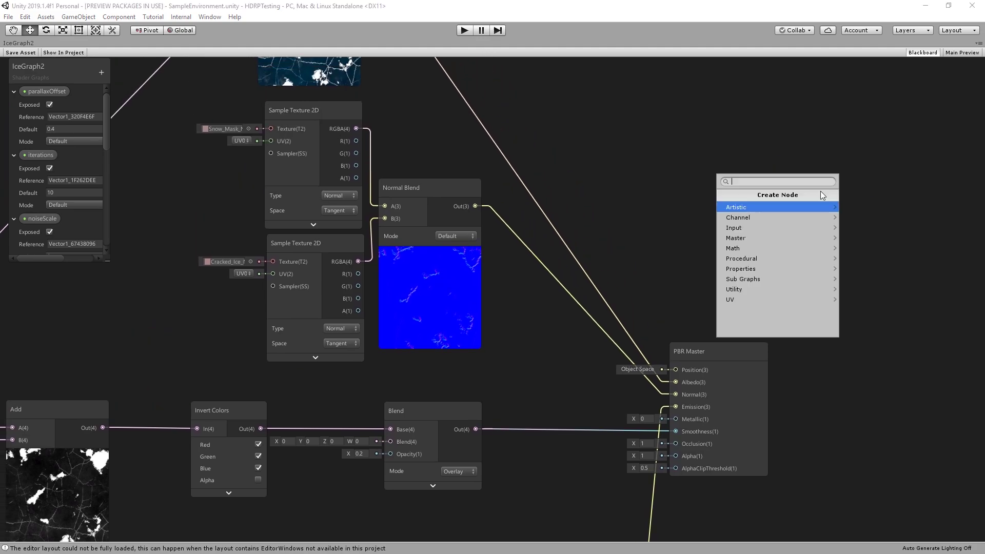
{"action": "left_click", "coordinate": [812, 238]}
{"action": "left_click", "coordinate": [752, 238]}
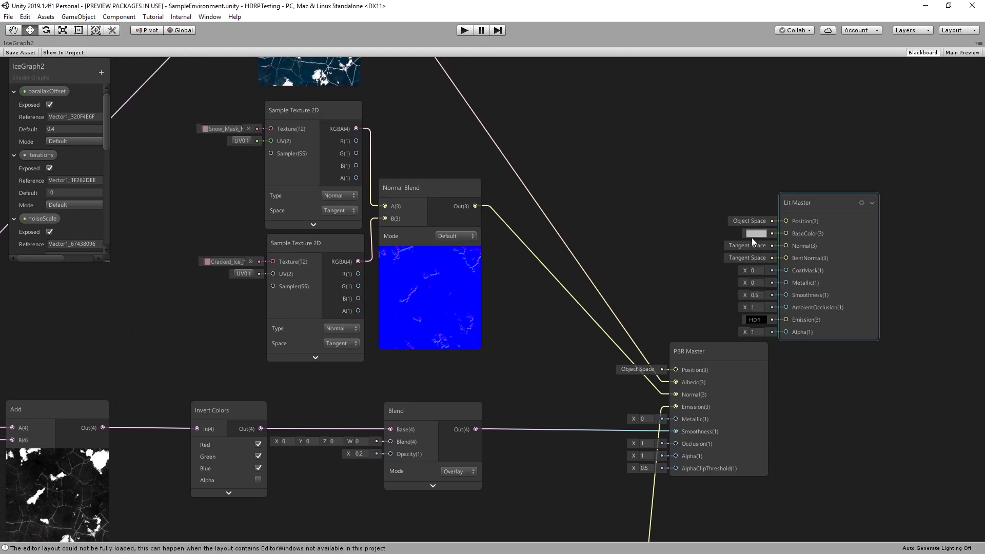
{"action": "left_click_drag", "start_coordinate": [805, 201], "coordinate": [695, 158]}
{"action": "scroll", "coordinate": [718, 201], "scroll_direction": "down", "scroll_amount": 2}
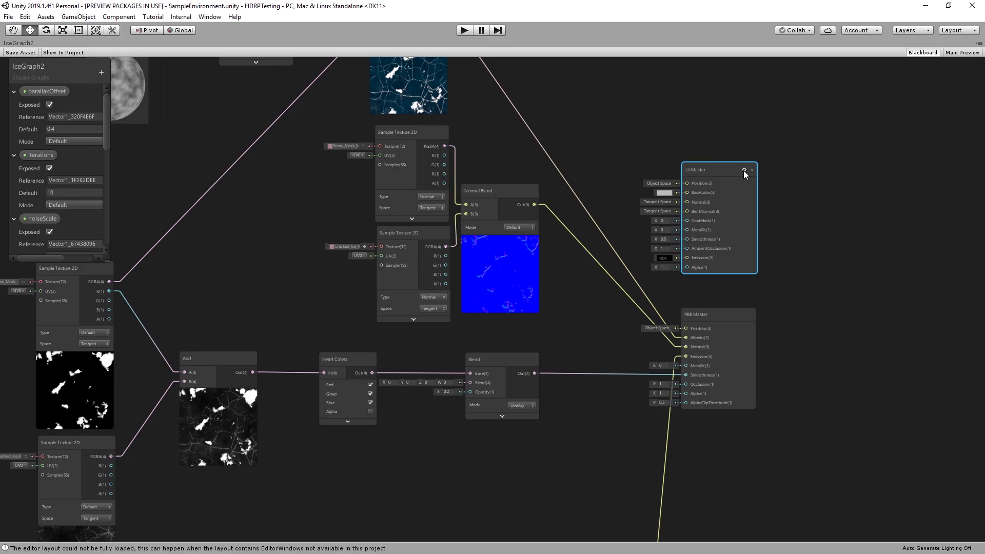
Set the Lit Master's Surface Type to Transparent and its Refraction Model to Sphere.
{"action": "left_click", "coordinate": [743, 170]}
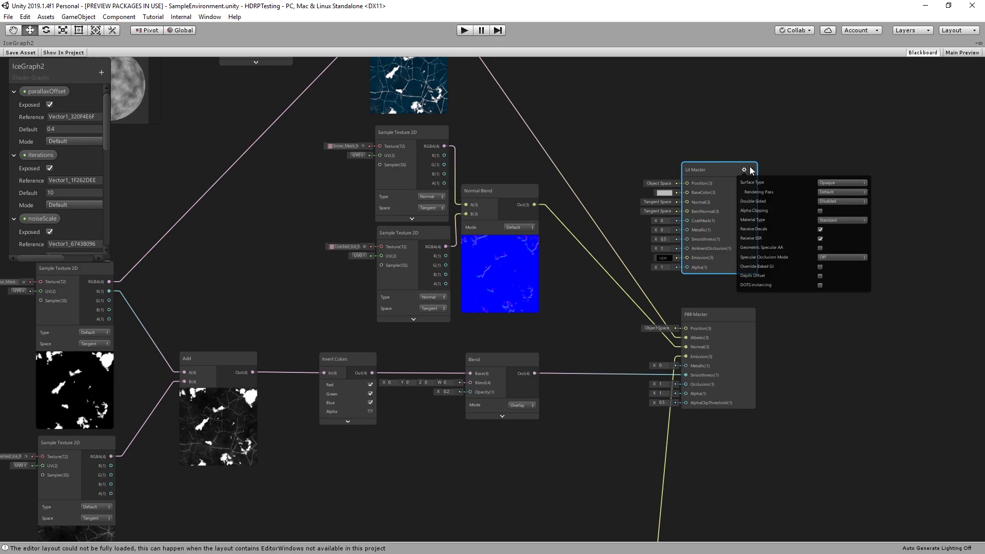
{"action": "left_click", "coordinate": [845, 182]}
{"action": "left_click", "coordinate": [858, 208]}
{"action": "scroll", "coordinate": [857, 202], "scroll_direction": "up", "scroll_amount": 2}
{"action": "left_click", "coordinate": [829, 298]}
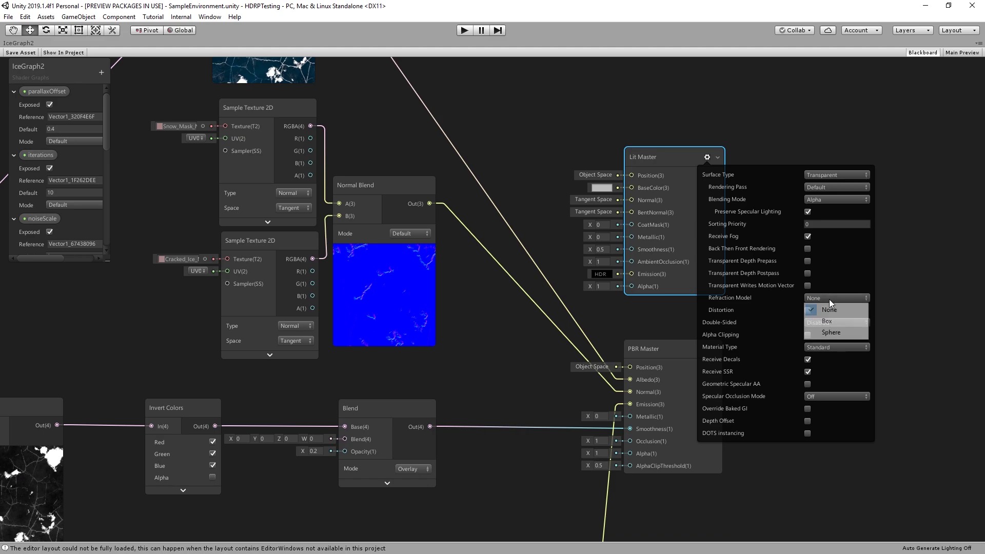
{"action": "left_click", "coordinate": [827, 332]}
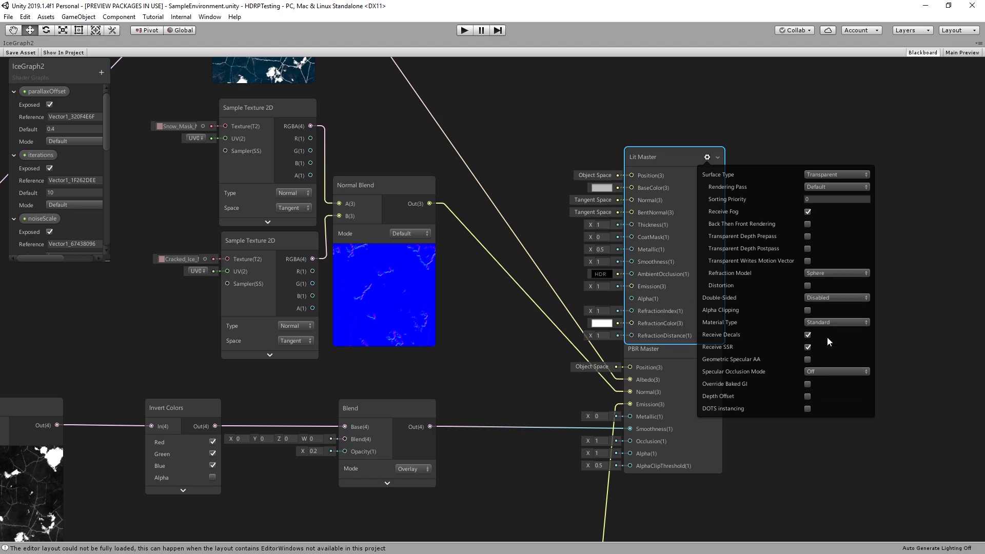
Move the Lit Master clear of the PBR Master and set it as the active master node.
{"action": "left_click", "coordinate": [662, 156]}
{"action": "left_click_drag", "start_coordinate": [662, 156], "coordinate": [650, 118]}
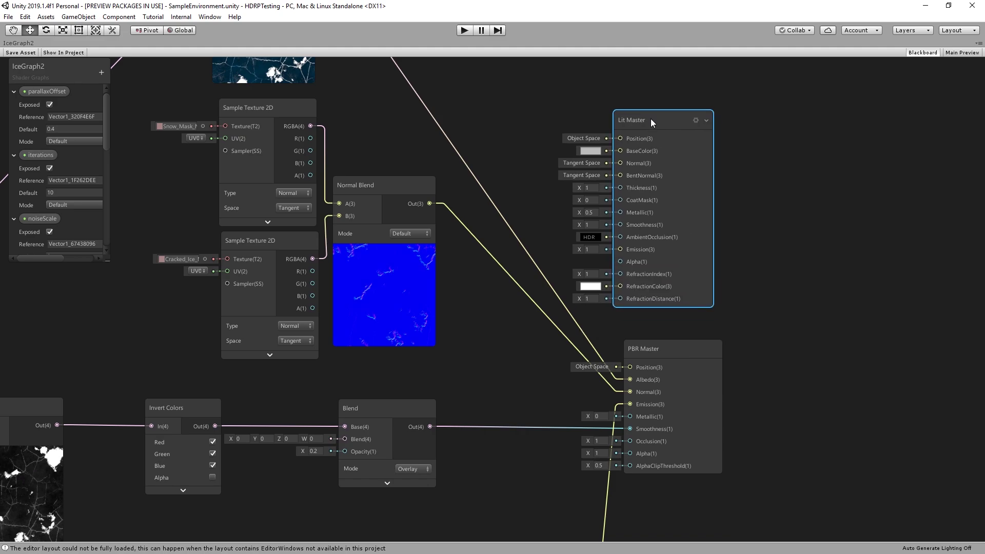
{"action": "right_click", "coordinate": [651, 118]}
{"action": "left_click", "coordinate": [697, 125]}
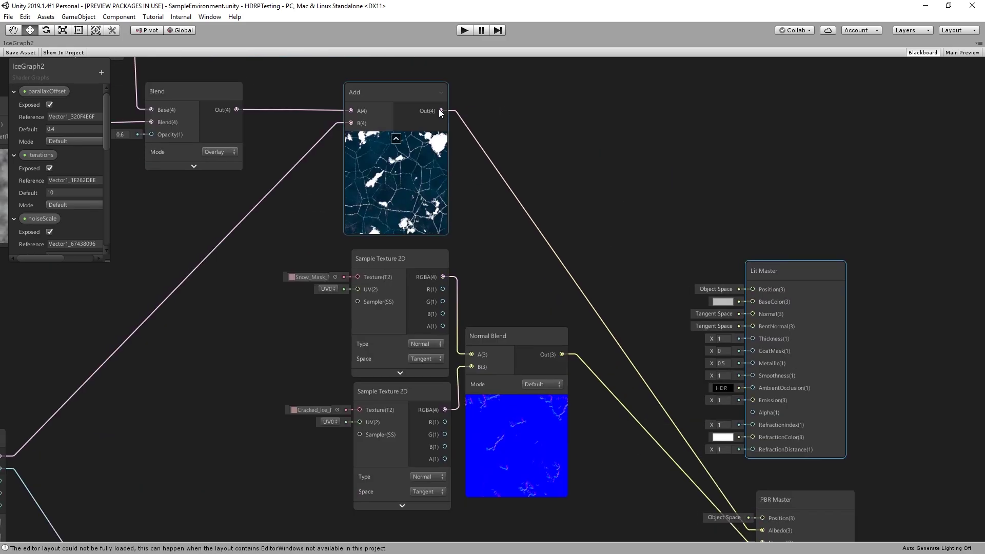
Connect the color Add, Normal Blend and Blend outputs to the Lit Master's BaseColor, Normal and Smoothness inputs.
{"action": "left_click_drag", "start_coordinate": [441, 111], "coordinate": [753, 302]}
{"action": "left_click_drag", "start_coordinate": [561, 354], "coordinate": [752, 314]}
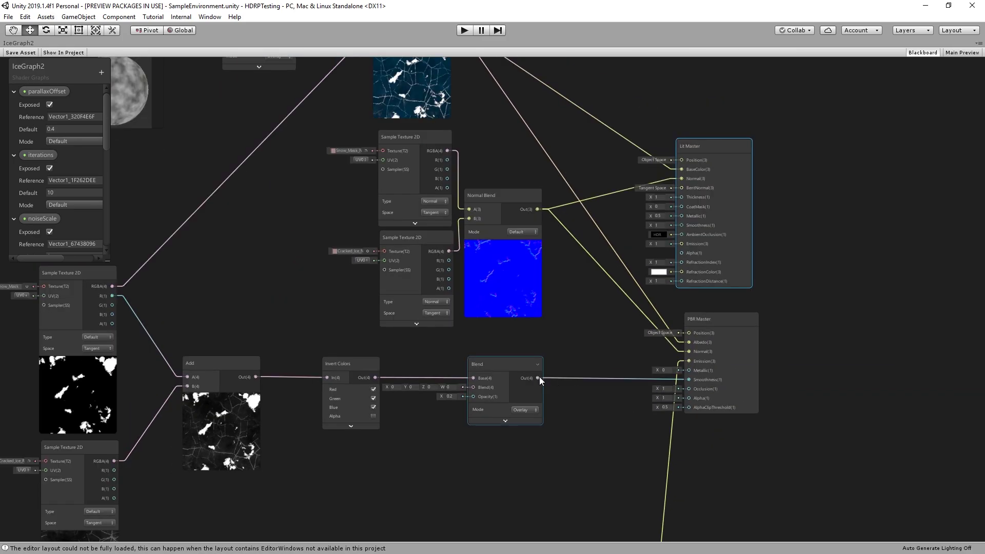
{"action": "left_click_drag", "start_coordinate": [539, 378], "coordinate": [682, 226]}
{"action": "scroll", "coordinate": [826, 368], "scroll_direction": "up", "scroll_amount": 2}
{"action": "scroll", "coordinate": [826, 368], "scroll_direction": "down", "scroll_amount": 2}
{"action": "middle_click_drag", "start_coordinate": [763, 494], "coordinate": [648, 510]}
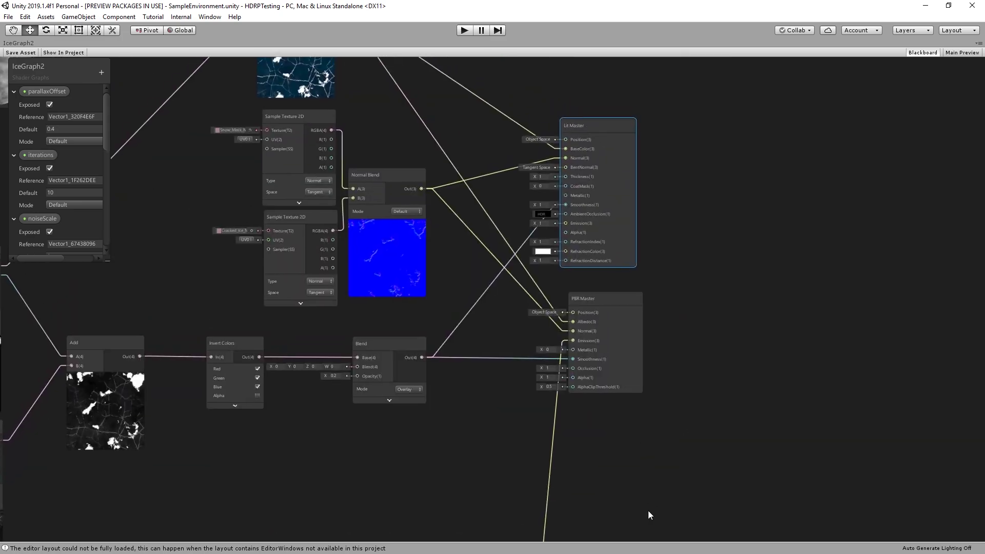
Delete the PBR Master node and move the Lit Master into its place.
{"action": "middle_click_drag", "start_coordinate": [696, 368], "coordinate": [779, 423]}
{"action": "left_click", "coordinate": [711, 355]}
{"action": "key", "text": "Delete"}
{"action": "left_click_drag", "start_coordinate": [689, 178], "coordinate": [693, 330]}
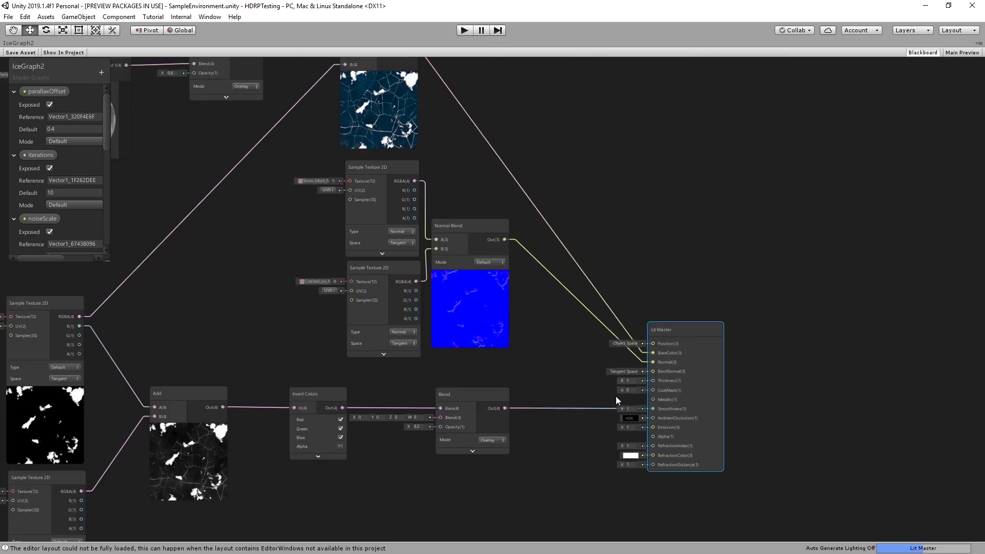
Add a Split node fed by the output of the Add node that precedes Invert Colors.
{"action": "scroll", "coordinate": [696, 420], "scroll_direction": "up", "scroll_amount": 2}
{"action": "middle_click_drag", "start_coordinate": [563, 444], "coordinate": [765, 264]}
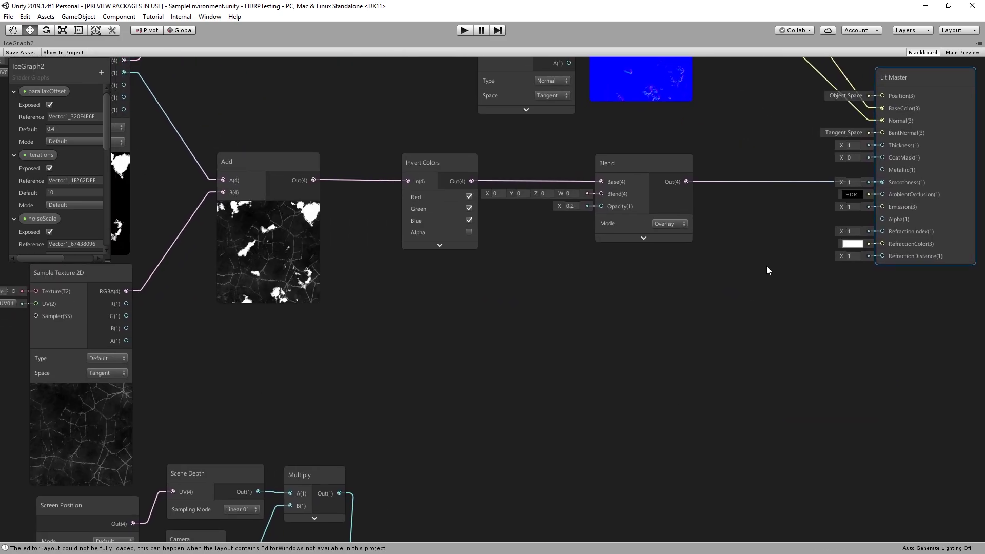
{"action": "key", "text": "space"}
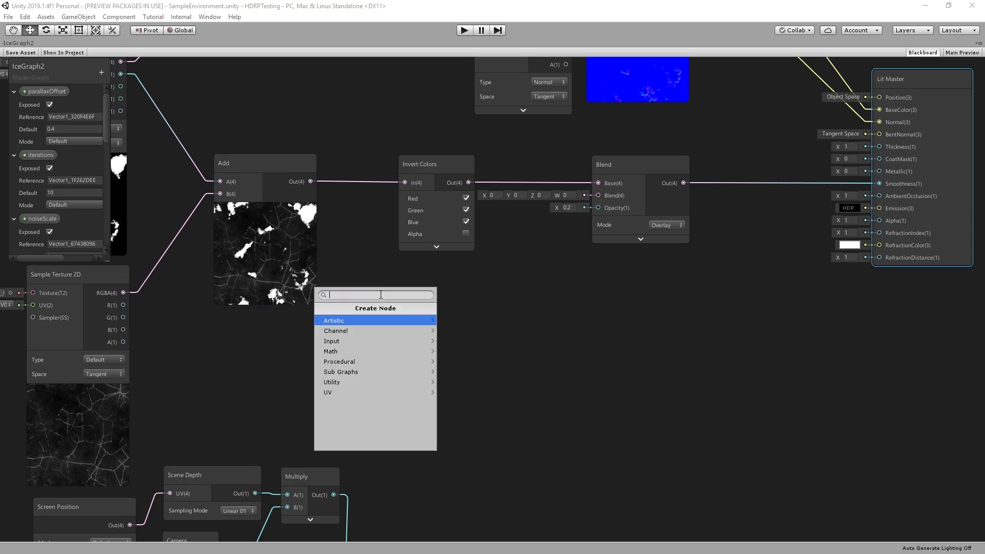
{"action": "type", "text": "spl"}
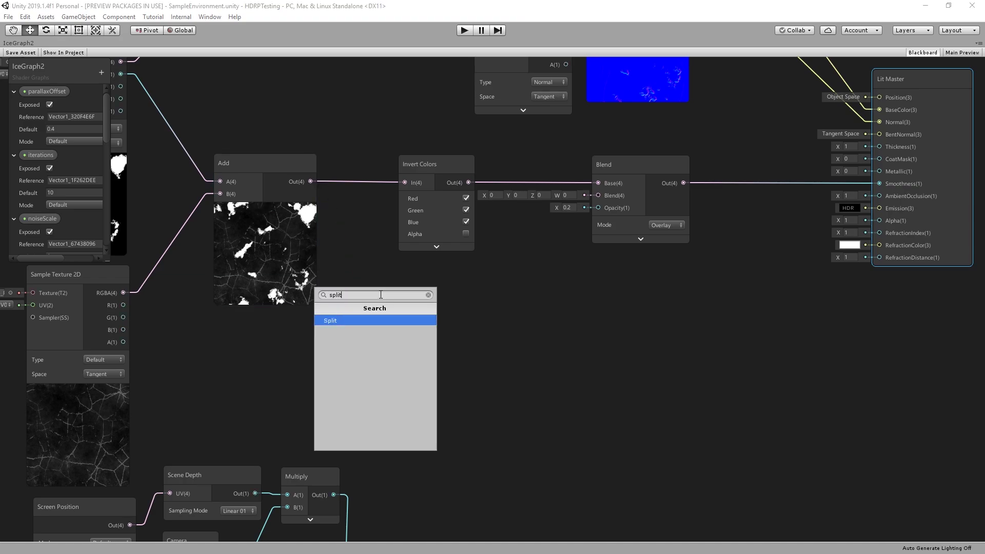
{"action": "type", "text": "it"}
{"action": "key", "text": "Return"}
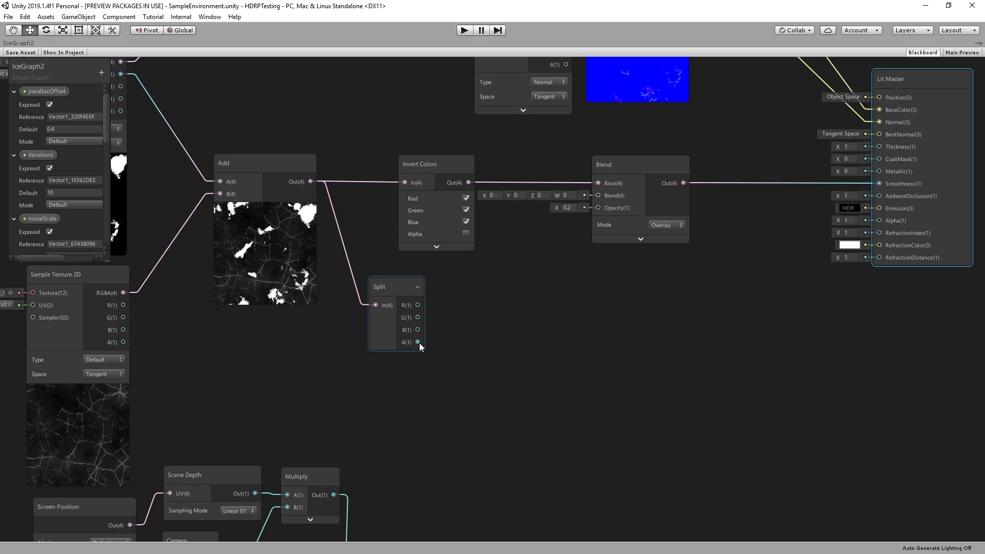
Feed the Split's R channel into a new Add node with B set to 0.7, and connect its output to the Lit Master's Alpha.
{"action": "left_click_drag", "start_coordinate": [420, 343], "coordinate": [466, 283]}
{"action": "type", "text": "add"}
{"action": "key", "text": "Return"}
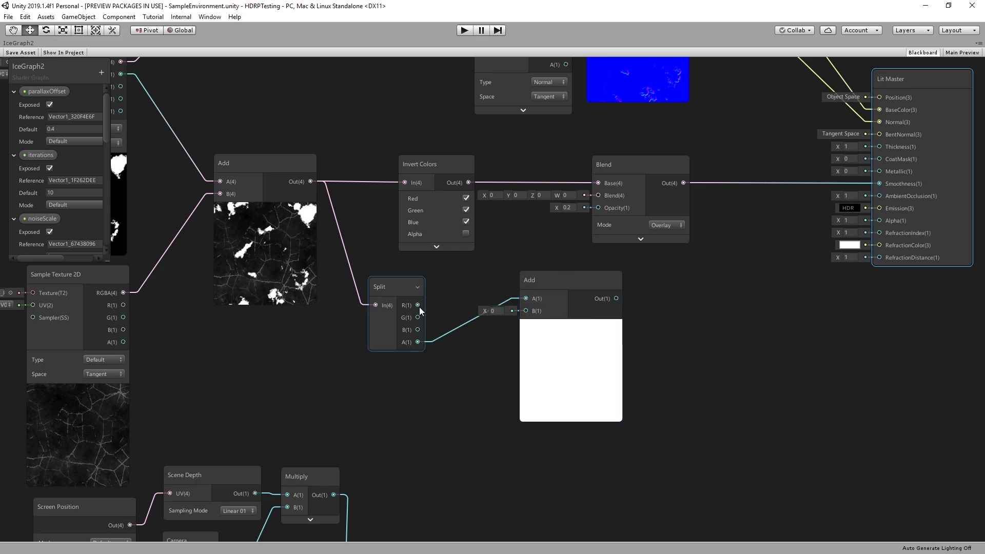
{"action": "left_click_drag", "start_coordinate": [417, 306], "coordinate": [484, 308]}
{"action": "left_click", "coordinate": [525, 287]}
{"action": "left_click", "coordinate": [454, 320]}
{"action": "type", "text": "0.7"}
{"action": "key", "text": "Return"}
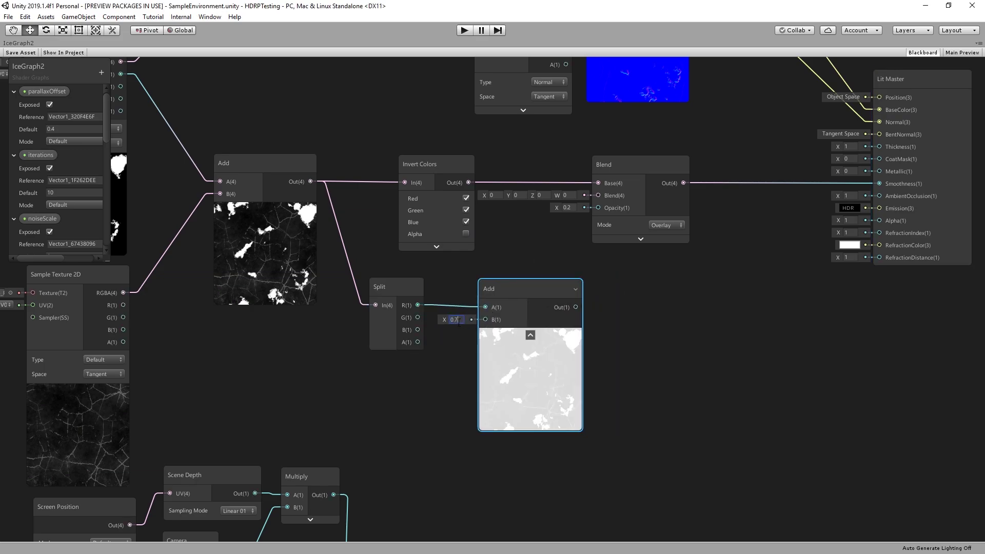
{"action": "left_click_drag", "start_coordinate": [575, 308], "coordinate": [881, 224]}
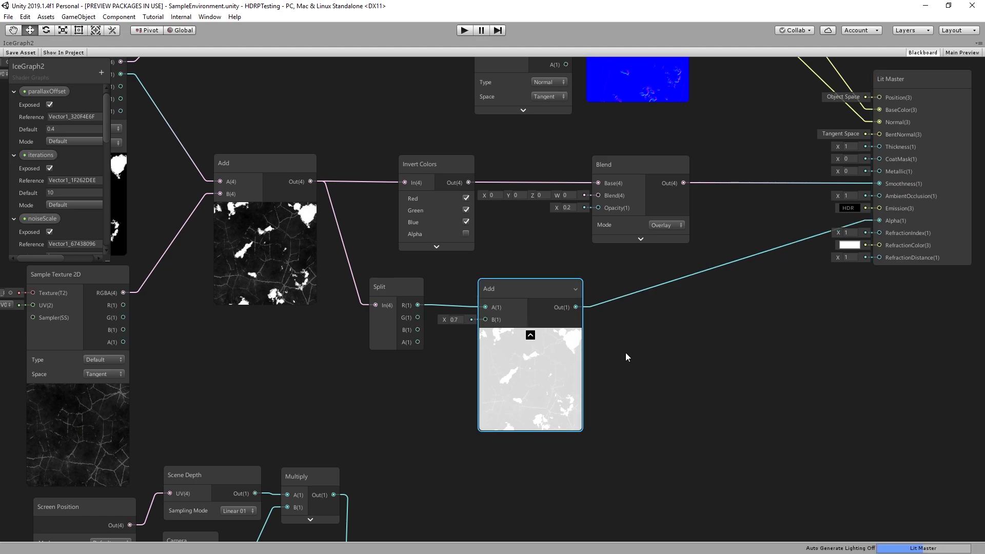
Collapse the preview of the Add node feeding Alpha and move it with the Split node up beneath Invert Colors.
{"action": "left_click", "coordinate": [531, 335]}
{"action": "left_click_drag", "start_coordinate": [557, 277], "coordinate": [390, 328]}
{"action": "left_click_drag", "start_coordinate": [390, 287], "coordinate": [415, 274]}
Create a Simple Noise node below the Split node and set its Scale to 1024.
{"action": "right_click", "coordinate": [392, 375]}
{"action": "left_click", "coordinate": [415, 380]}
{"action": "type", "text": "simp"}
{"action": "key", "text": "Return"}
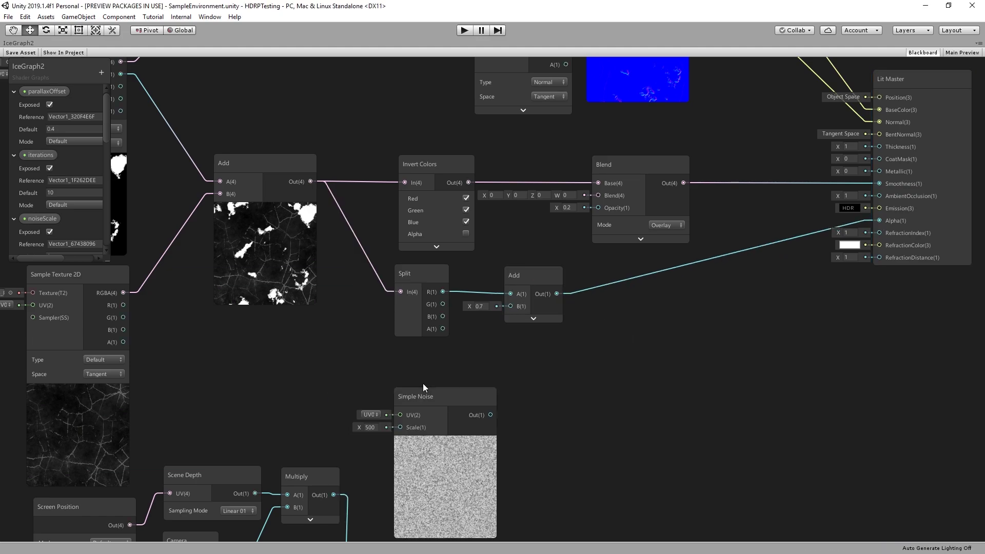
{"action": "left_click_drag", "start_coordinate": [422, 395], "coordinate": [416, 359]}
{"action": "left_click", "coordinate": [363, 391]}
{"action": "type", "text": "1024"}
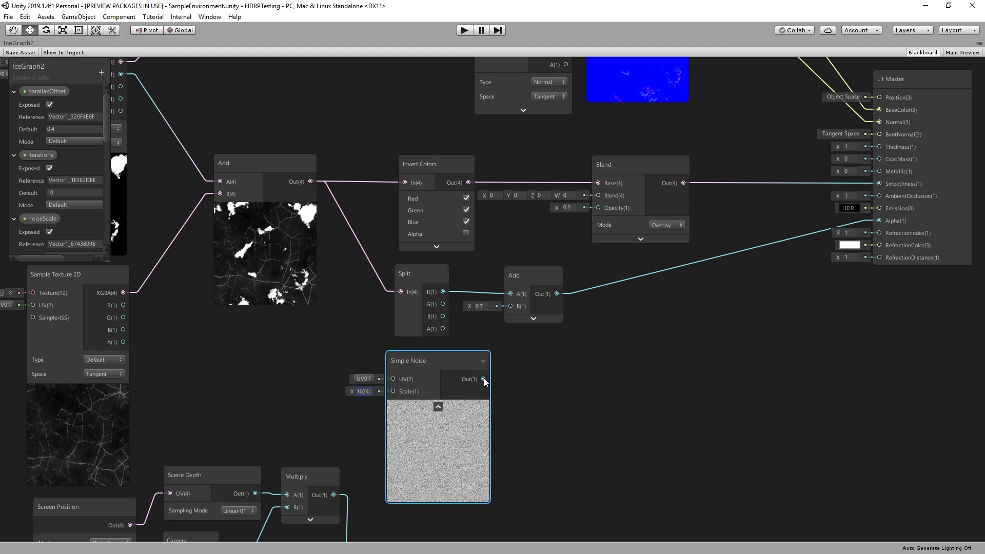
Multiply the Simple Noise output by 0.05 with a new Multiply node aligned beside it.
{"action": "left_click_drag", "start_coordinate": [484, 379], "coordinate": [543, 375]}
{"action": "type", "text": "multiply"}
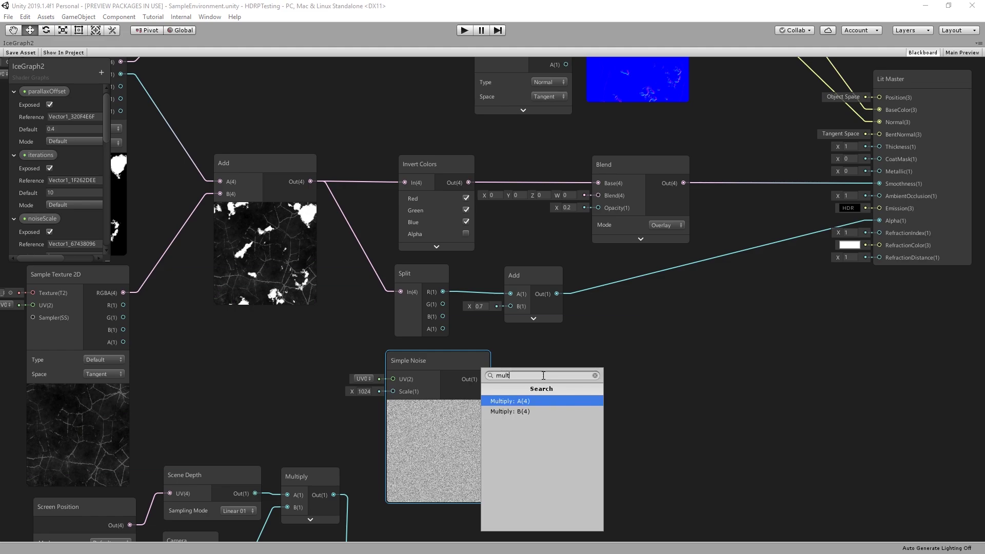
{"action": "key", "text": "Return"}
{"action": "left_click", "coordinate": [513, 398]}
{"action": "type", "text": "0.05"}
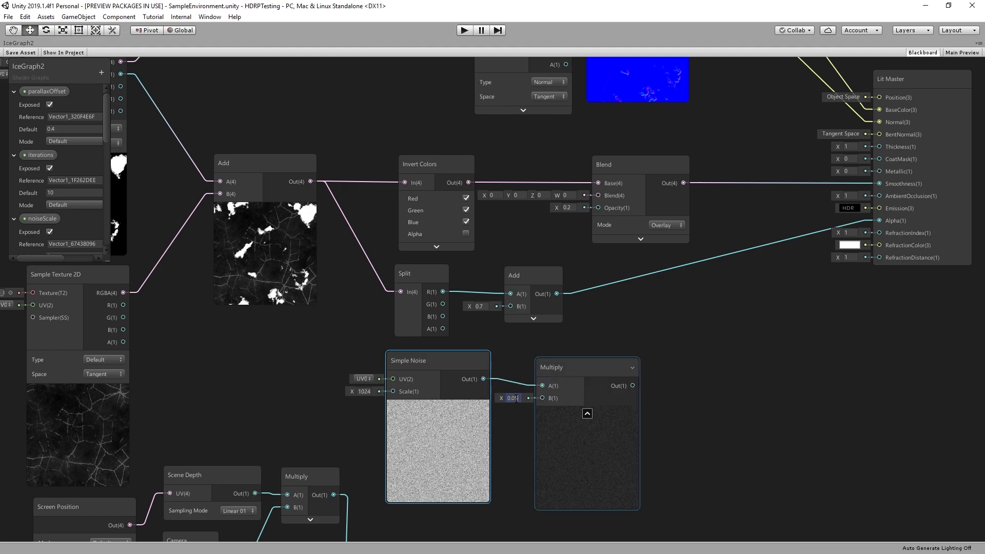
{"action": "left_click_drag", "start_coordinate": [577, 365], "coordinate": [579, 358]}
Add 1 to the multiplied noise with a collapsed Add node and connect the result to the Lit Master's RefractionIndex.
{"action": "left_click_drag", "start_coordinate": [636, 379], "coordinate": [663, 361]}
{"action": "type", "text": "add"}
{"action": "key", "text": "Return"}
{"action": "type", "text": "1"}
{"action": "left_click", "coordinate": [589, 406]}
{"action": "left_click", "coordinate": [741, 407]}
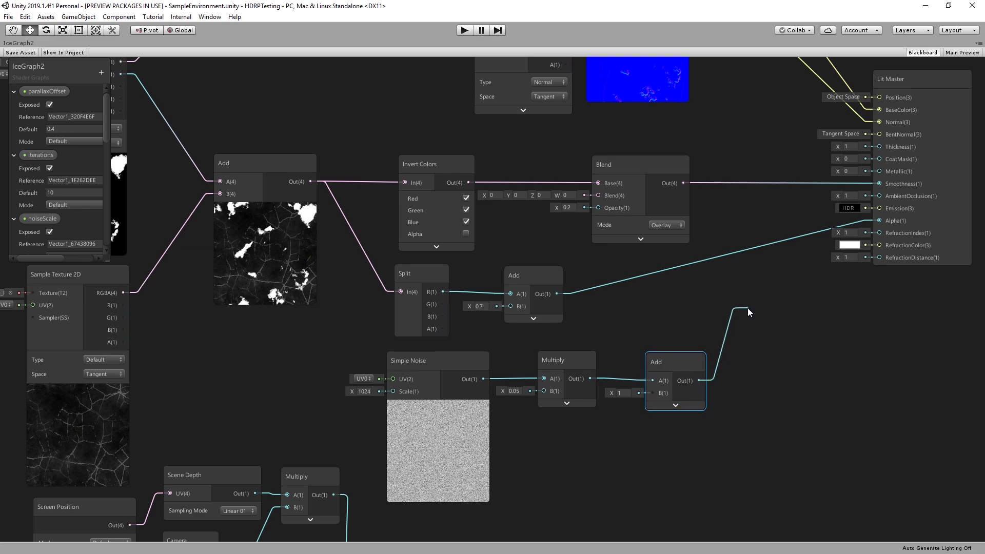
{"action": "left_click_drag", "start_coordinate": [746, 308], "coordinate": [879, 233]}
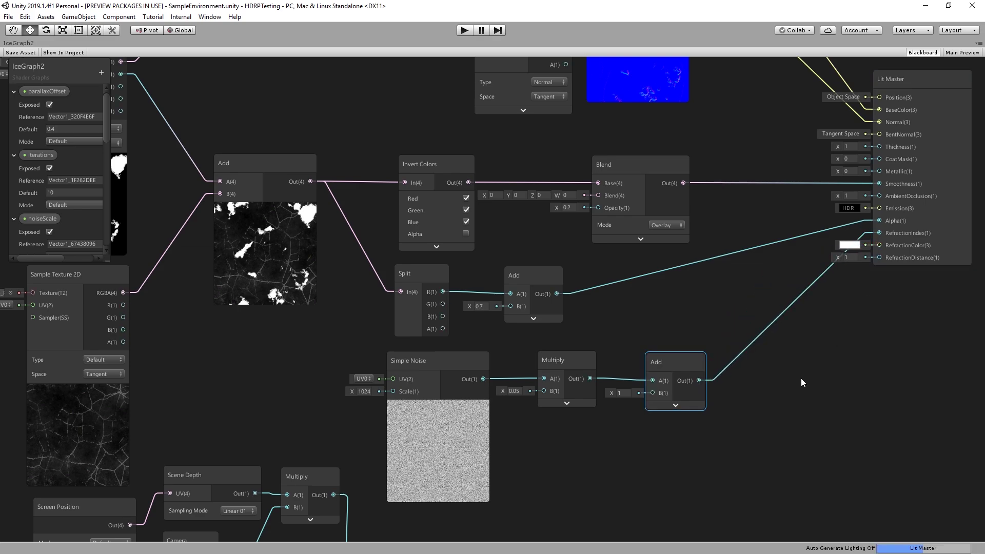
Connect the depthColor property to the Lit Master's RefractionColor and the final depth Multiply output to its Emission.
{"action": "middle_click_drag", "start_coordinate": [677, 439], "coordinate": [662, 218]}
{"action": "scroll", "coordinate": [701, 402], "scroll_direction": "down", "scroll_amount": 2}
{"action": "scroll", "coordinate": [503, 457], "scroll_direction": "up", "scroll_amount": 2}
{"action": "scroll", "coordinate": [682, 353], "scroll_direction": "down", "scroll_amount": 2}
{"action": "middle_click_drag", "start_coordinate": [682, 353], "coordinate": [478, 407]}
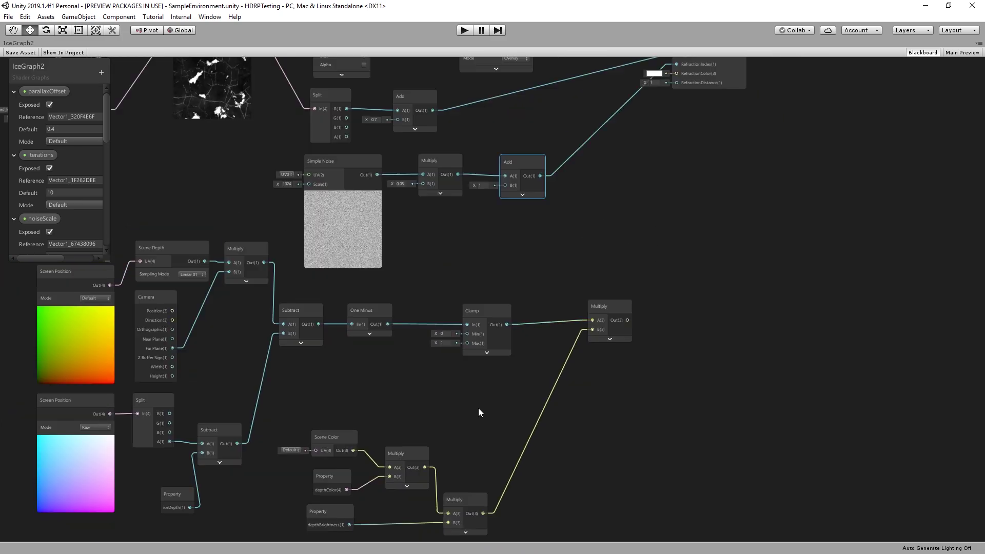
{"action": "scroll", "coordinate": [478, 409], "scroll_direction": "down", "scroll_amount": 1}
{"action": "left_click_drag", "start_coordinate": [363, 479], "coordinate": [650, 140]}
{"action": "middle_click_drag", "start_coordinate": [614, 262], "coordinate": [696, 395]}
{"action": "scroll", "coordinate": [703, 380], "scroll_direction": "up", "scroll_amount": 2}
{"action": "middle_click_drag", "start_coordinate": [663, 330], "coordinate": [575, 246]}
{"action": "left_click_drag", "start_coordinate": [600, 453], "coordinate": [657, 138]}
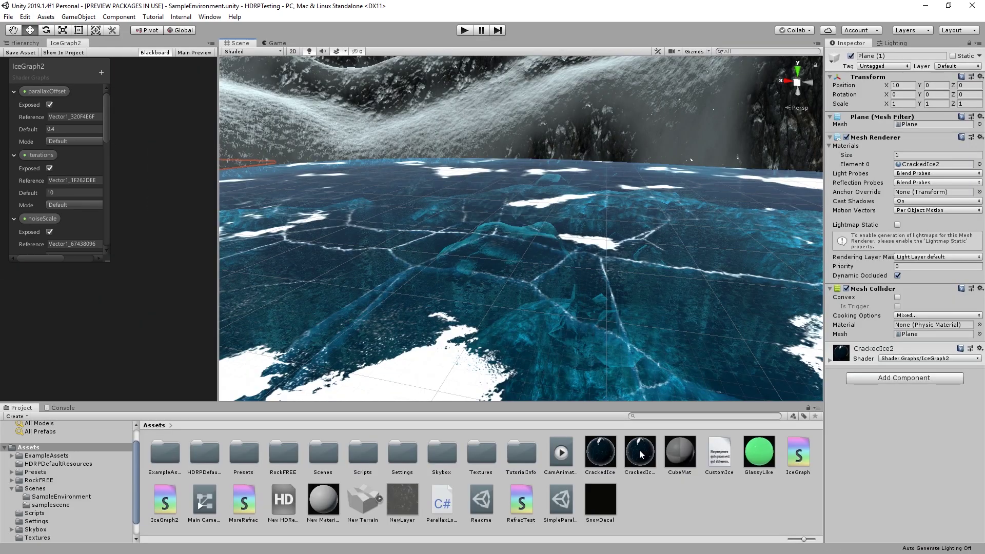
Select the CrackedIce2 material and set its depthBrightness to 0.
{"action": "left_click", "coordinate": [641, 455]}
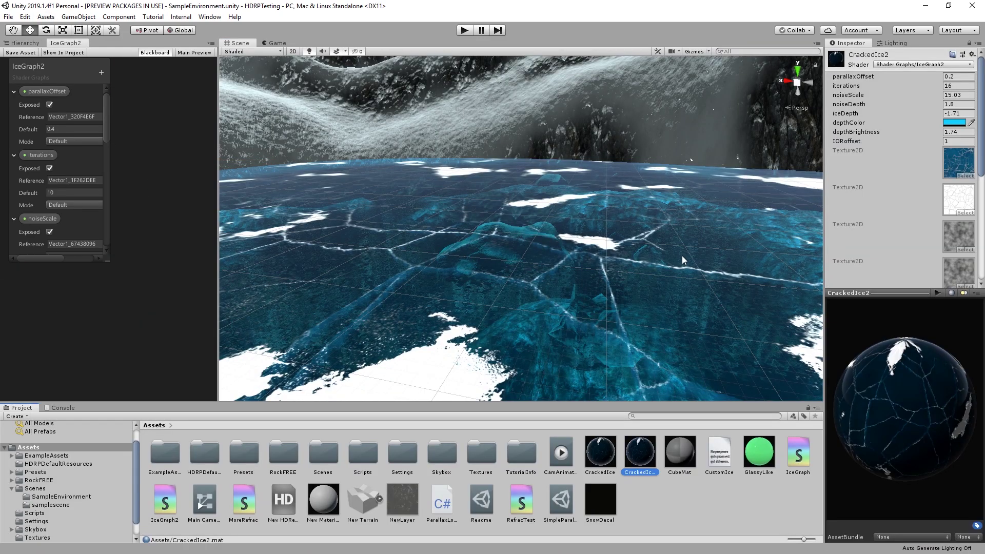
{"action": "right_click_drag", "start_coordinate": [684, 260], "coordinate": [631, 293]}
{"action": "key", "text": "s"}
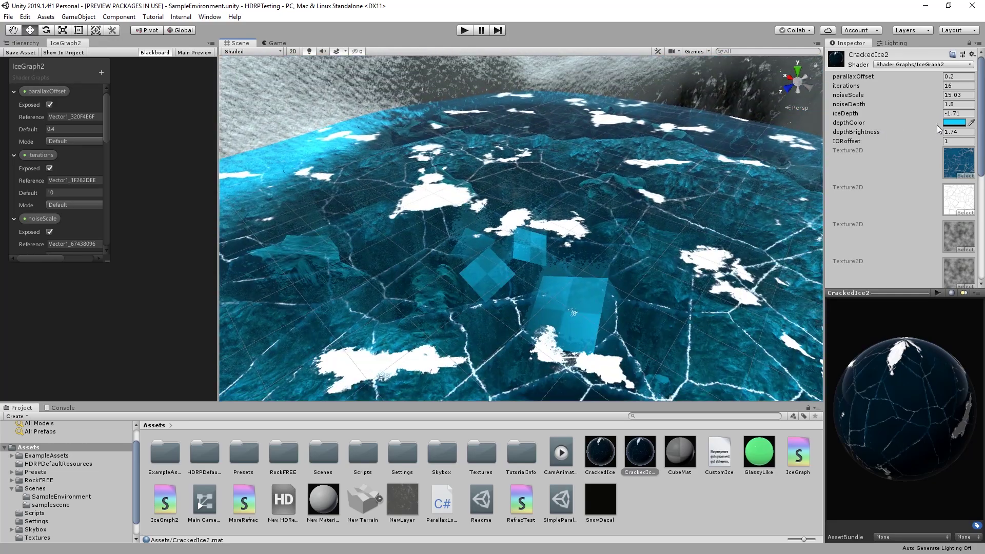
{"action": "left_click", "coordinate": [948, 124]}
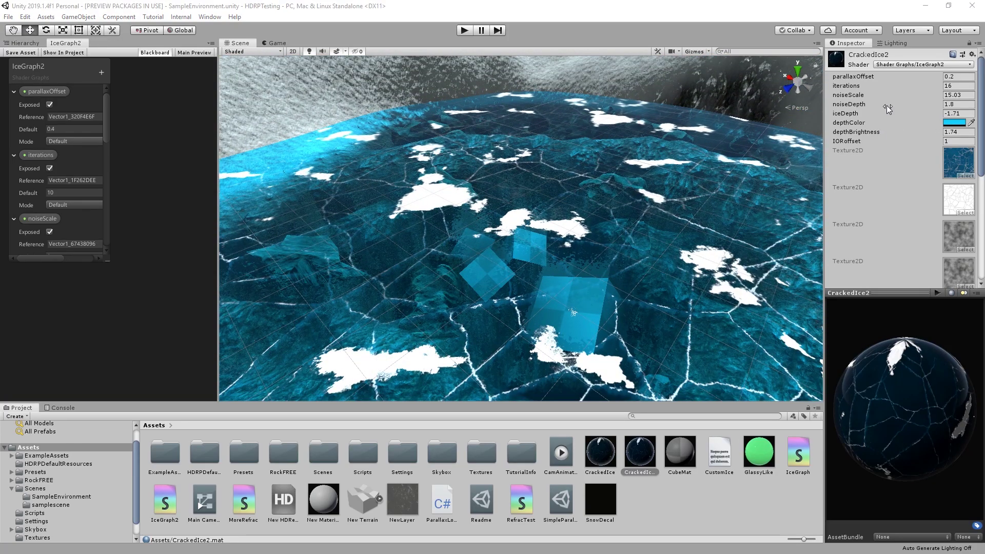
{"action": "mouse_move", "coordinate": [922, 135]}
{"action": "left_mouse_down"}
{"action": "mouse_move", "coordinate": [893, 137]}
{"action": "mouse_move", "coordinate": [911, 135]}
{"action": "left_mouse_up"}
{"action": "left_click", "coordinate": [971, 133]}
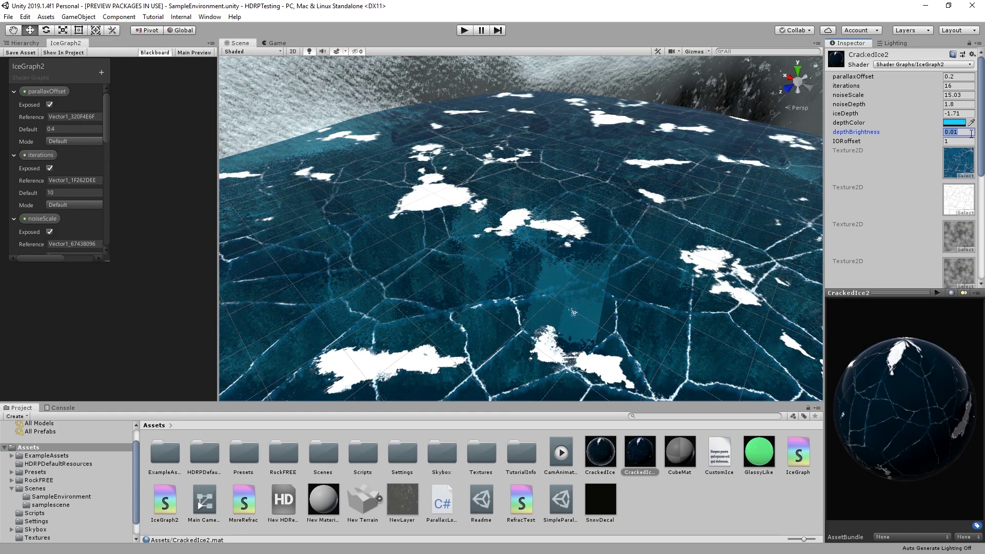
Change the material's depthColor to a darker teal and view the ice surface from another angle.
{"action": "right_click_drag", "start_coordinate": [605, 302], "coordinate": [610, 281]}
{"action": "left_click", "coordinate": [954, 122]}
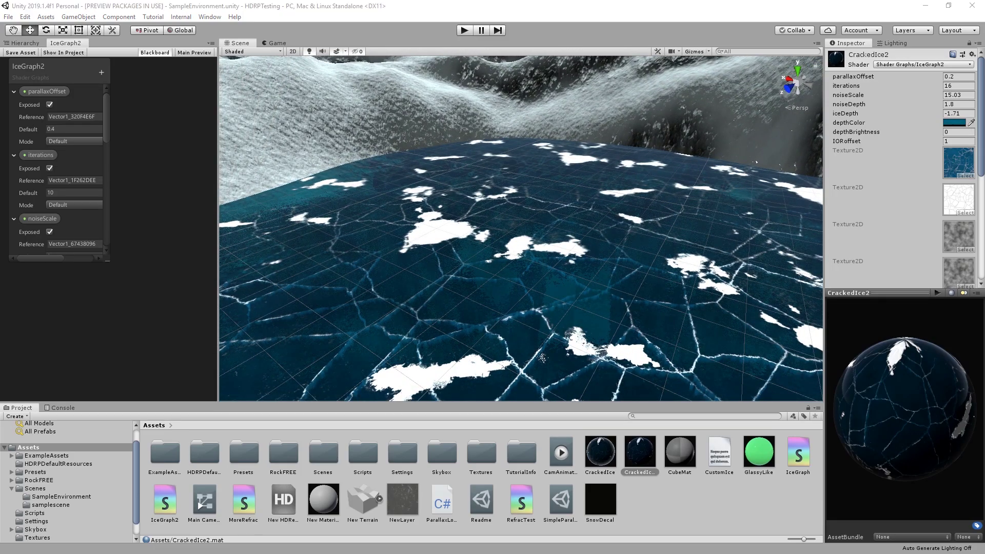
{"action": "mouse_move", "coordinate": [719, 259]}
{"action": "right_mouse_down"}
{"action": "mouse_move", "coordinate": [710, 271]}
{"action": "mouse_move", "coordinate": [726, 252]}
{"action": "mouse_move", "coordinate": [732, 272]}
{"action": "right_mouse_up"}
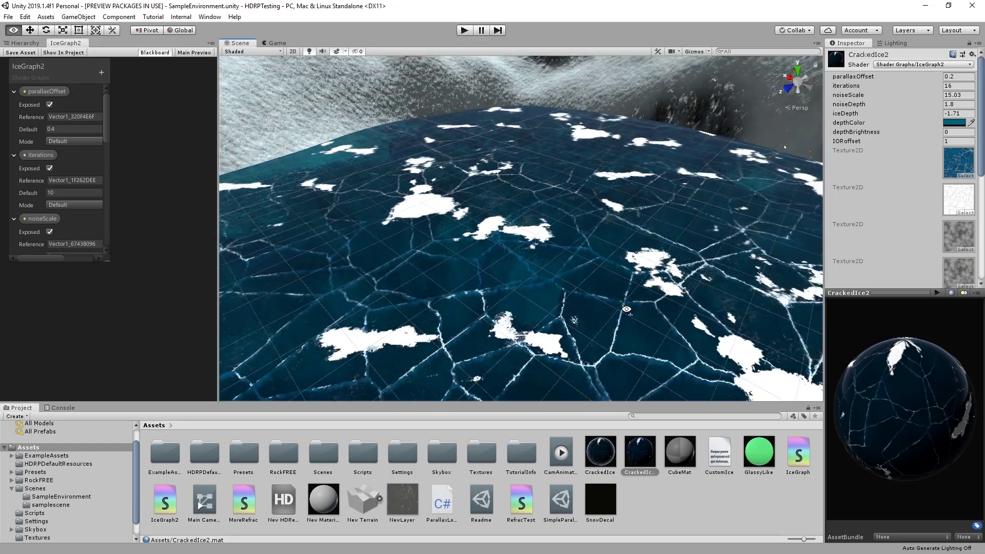
Try a depthBrightness of 0.47 while inspecting the ice up close, and return it to 0.
{"action": "mouse_move", "coordinate": [934, 135]}
{"action": "left_mouse_down"}
{"action": "mouse_move", "coordinate": [947, 134]}
{"action": "mouse_move", "coordinate": [934, 134]}
{"action": "left_mouse_up"}
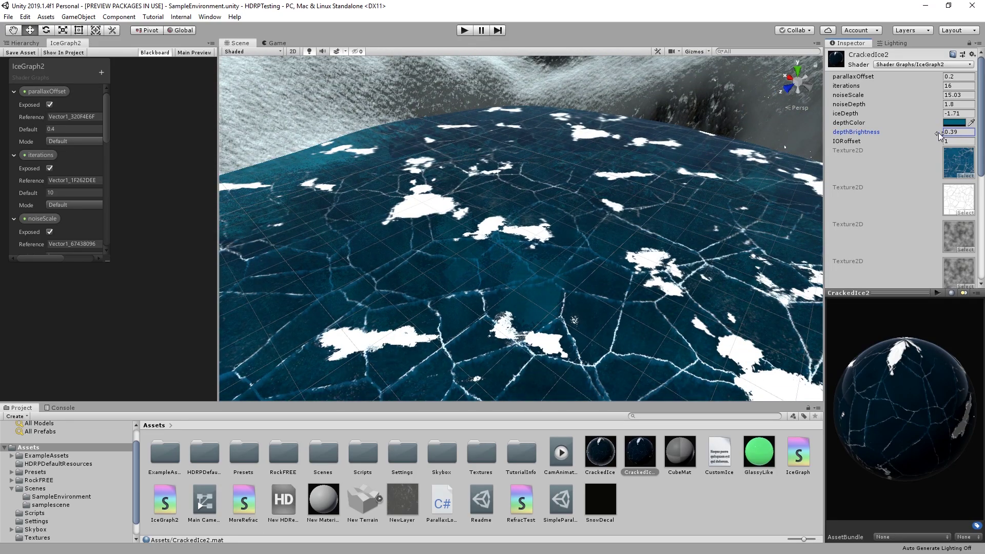
{"action": "right_click_drag", "start_coordinate": [595, 257], "coordinate": [729, 302]}
{"action": "right_click_drag", "start_coordinate": [647, 263], "coordinate": [645, 263]}
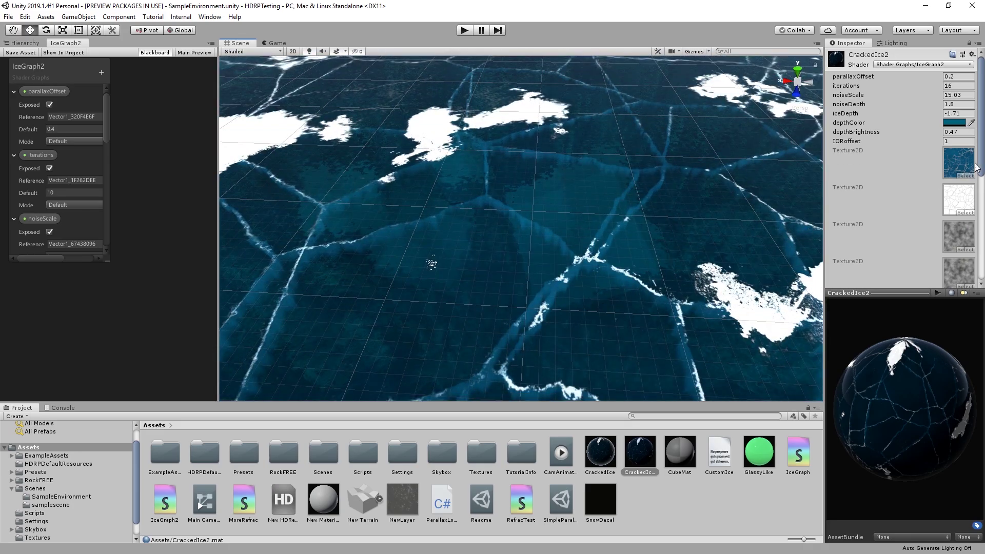
{"action": "left_click", "coordinate": [965, 134]}
{"action": "type", "text": "0"}
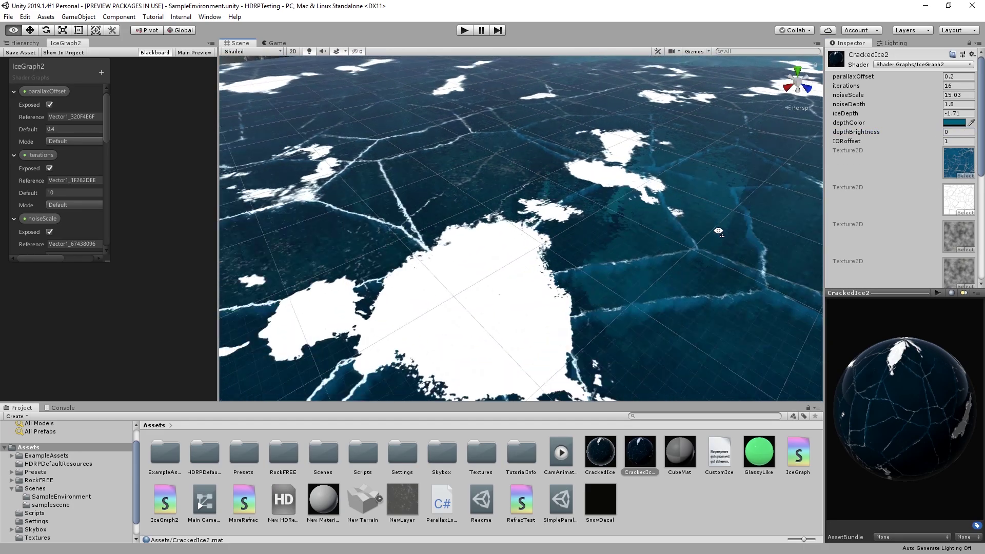